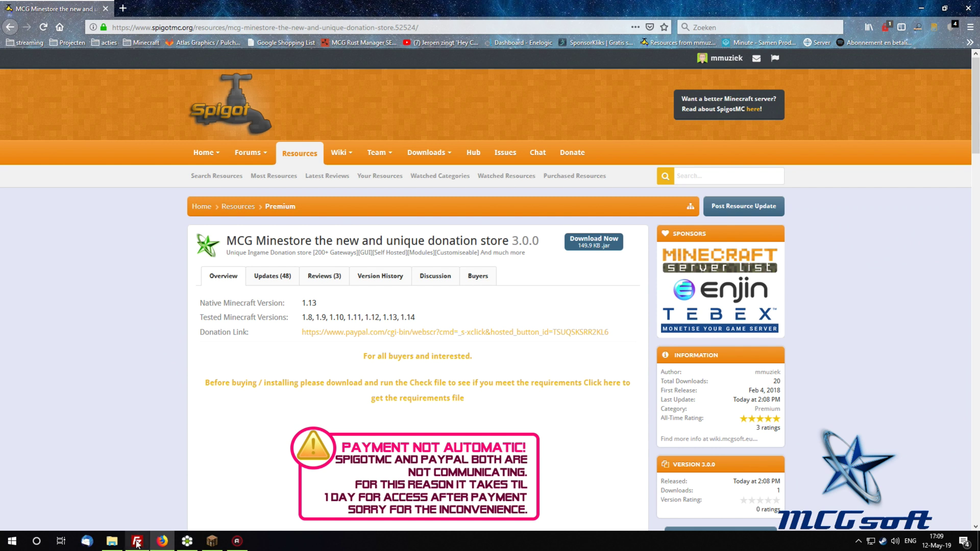
Switch to FileZilla and locate requirecheck.php in the remote beta.mcgsoft.eu folder
{"action": "scroll", "coordinate": [431, 176], "scroll_direction": "down", "scroll_amount": 4}
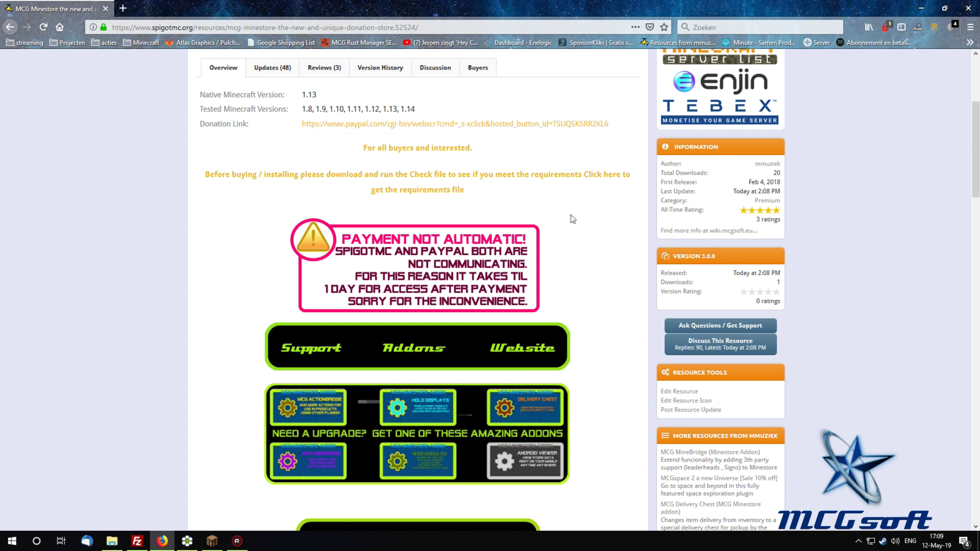
{"action": "left_click", "coordinate": [142, 539]}
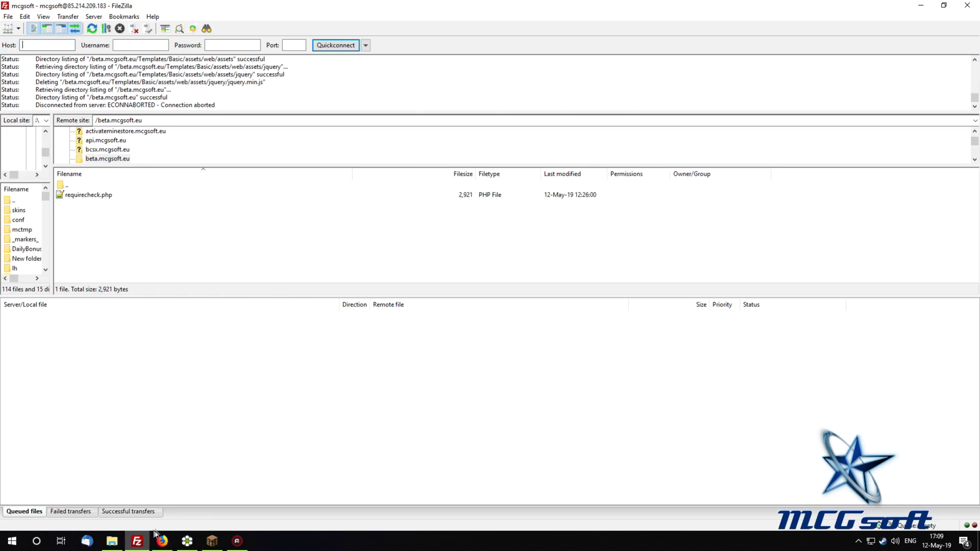
{"action": "left_click", "coordinate": [97, 209]}
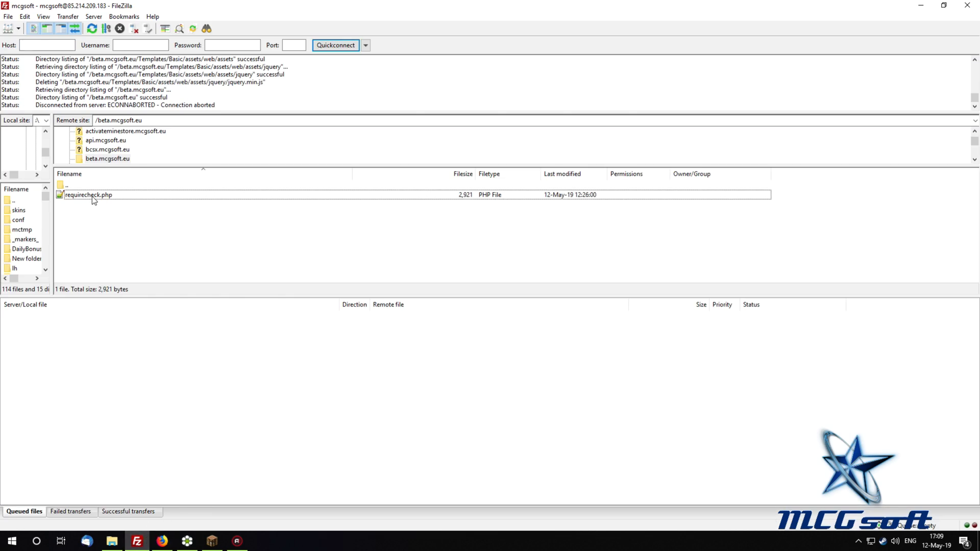
{"action": "left_click", "coordinate": [92, 196]}
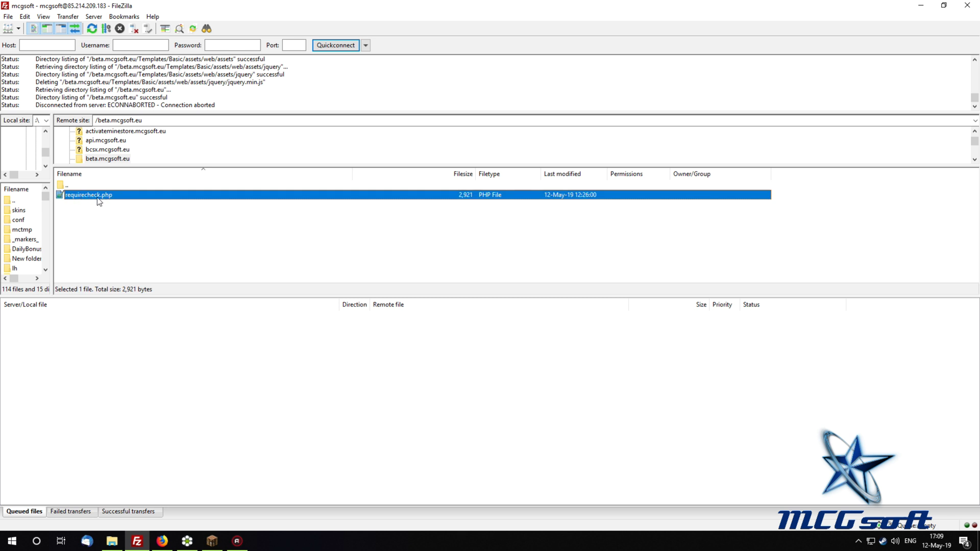
{"action": "left_click", "coordinate": [110, 227]}
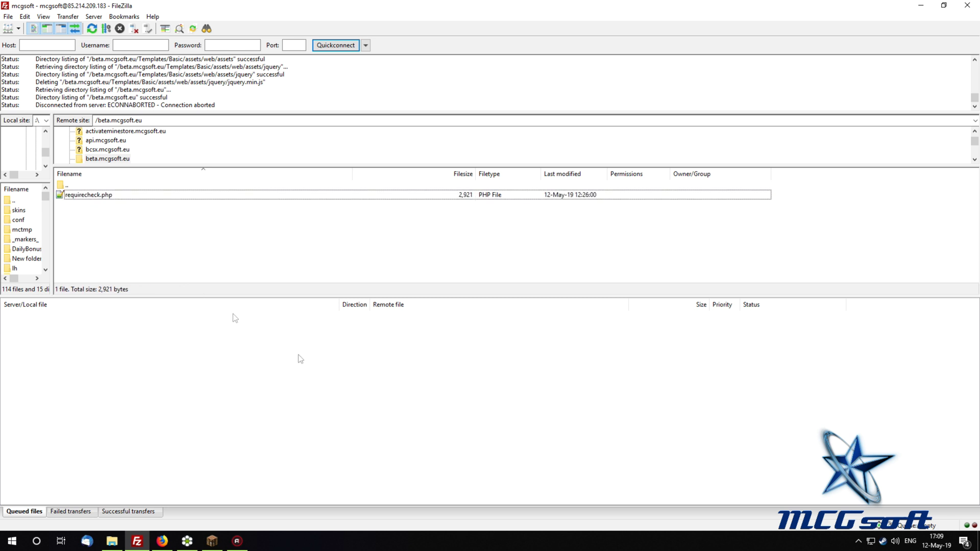
Switch to Firefox and run the requirement check at beta.mcgsoft.eu/requirecheck.php in a new tab
{"action": "left_click", "coordinate": [162, 542]}
{"action": "left_click", "coordinate": [126, 8]}
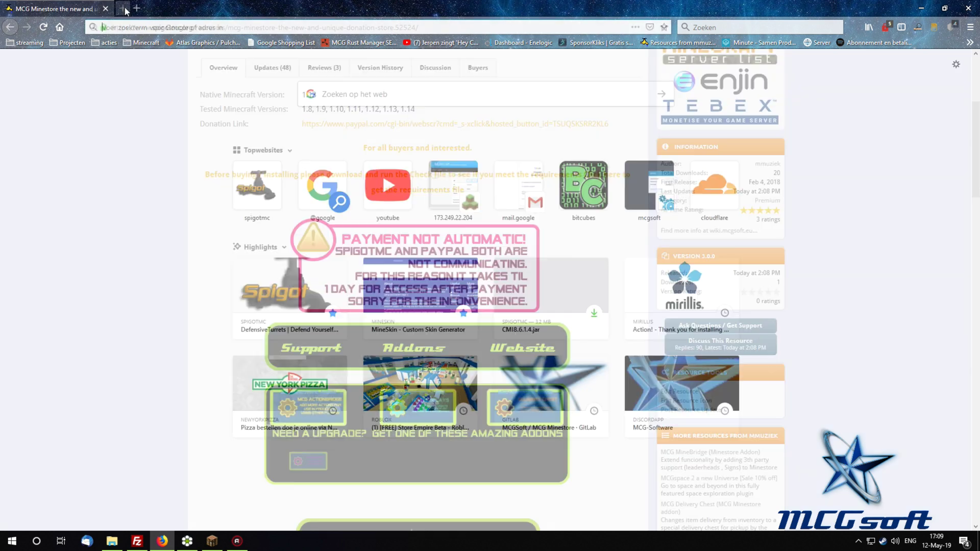
{"action": "type", "text": "beta"}
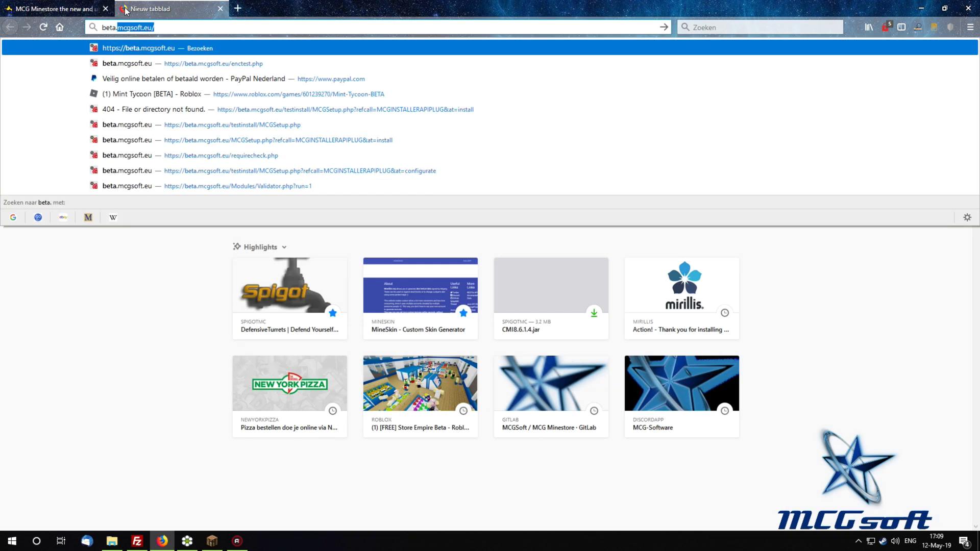
{"action": "type", "text": ".mcgsof"}
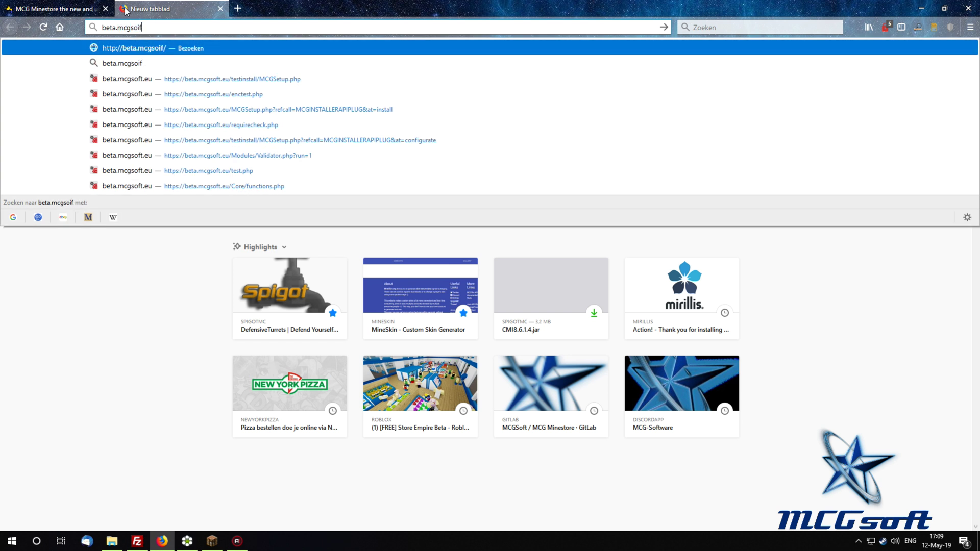
{"action": "type", "text": "t.eu/"}
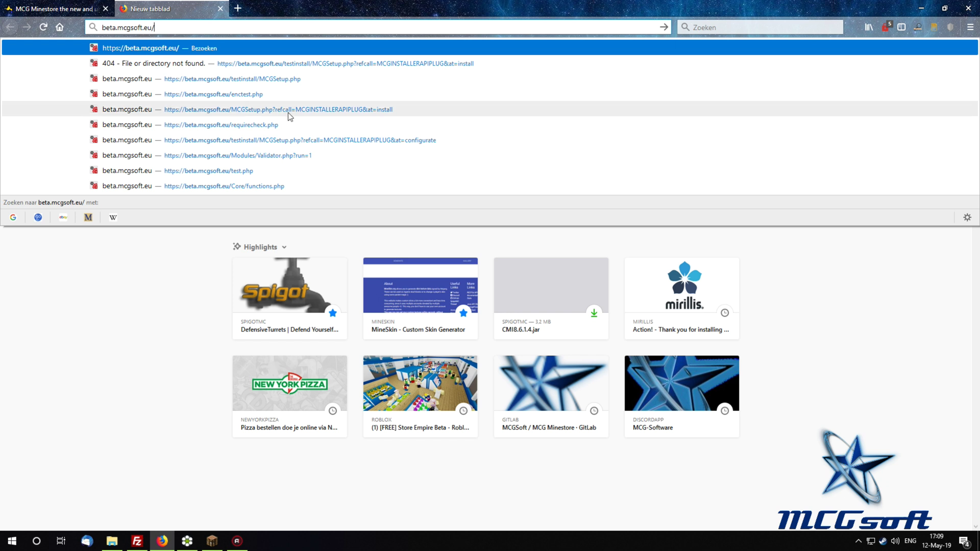
{"action": "left_click", "coordinate": [301, 124]}
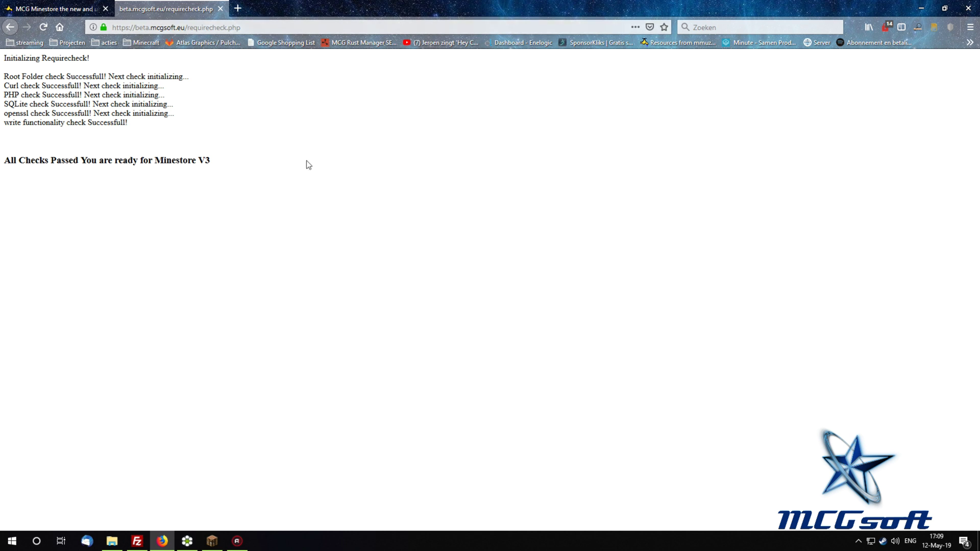
Review the requirement check results for root folder, Curl, PHP, SQLite, openssl and write functionality, including the final verdict
{"action": "left_click_drag", "start_coordinate": [4, 75], "coordinate": [196, 73]}
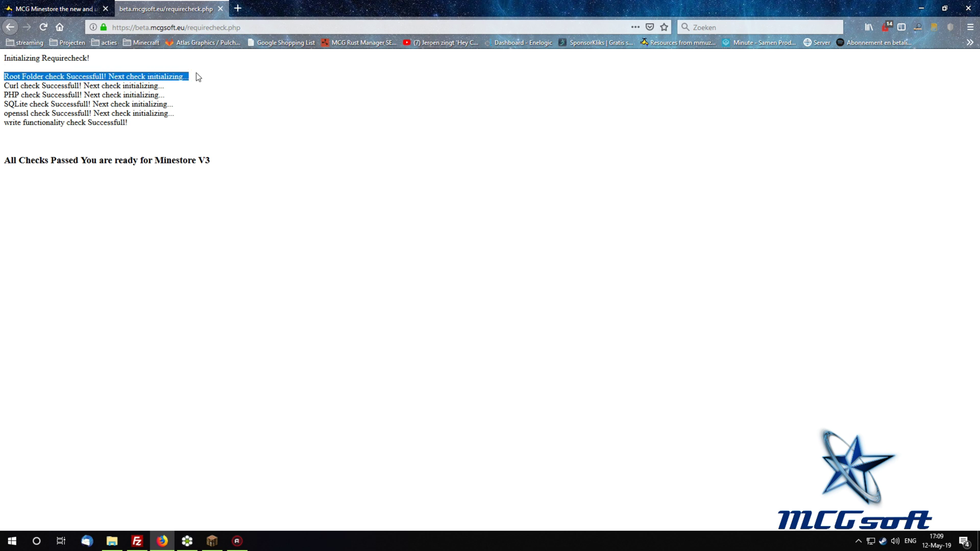
{"action": "left_click", "coordinate": [197, 77]}
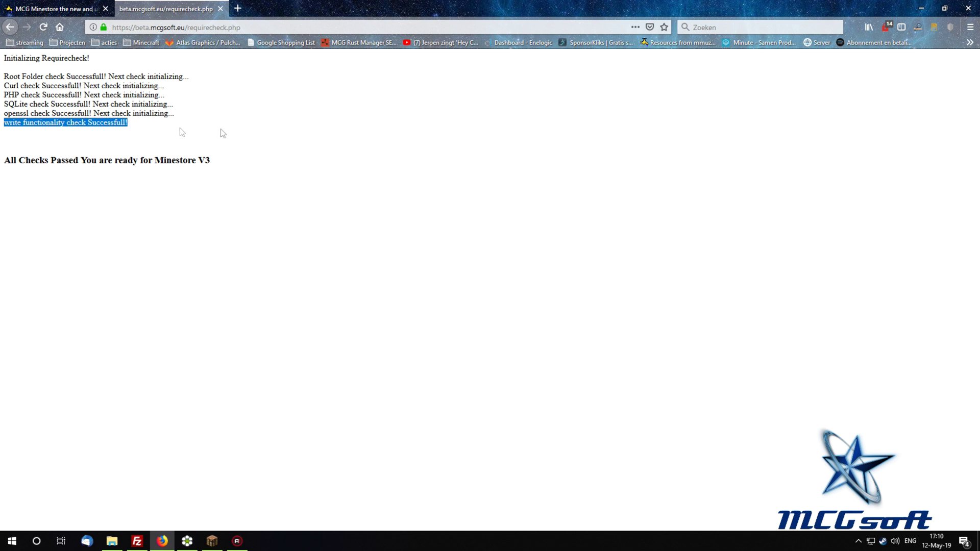
{"action": "left_click", "coordinate": [303, 136]}
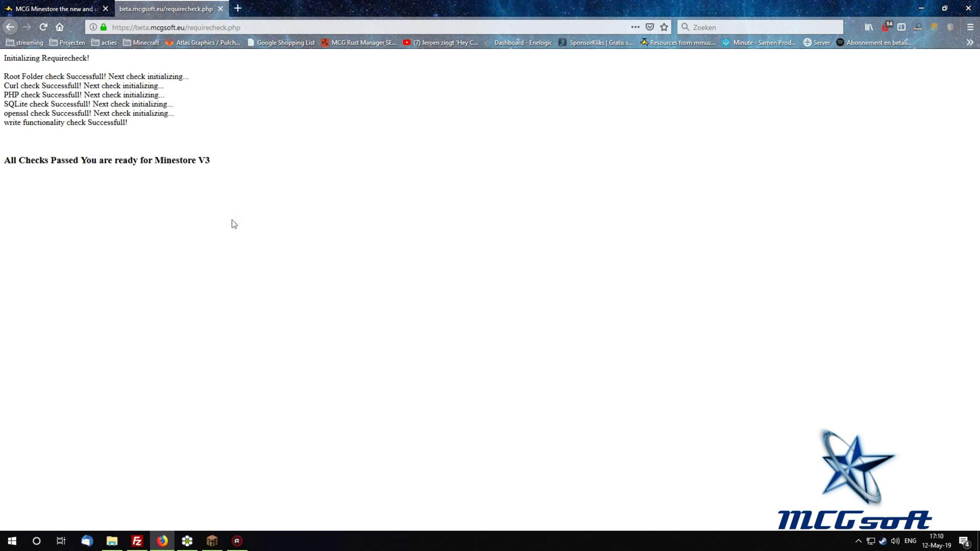
{"action": "key", "text": "ctrl+a"}
{"action": "left_click", "coordinate": [376, 199]}
{"action": "left_click_drag", "start_coordinate": [4, 77], "coordinate": [205, 145]}
{"action": "left_click", "coordinate": [280, 103]}
{"action": "left_click_drag", "start_coordinate": [256, 163], "coordinate": [2, 171]}
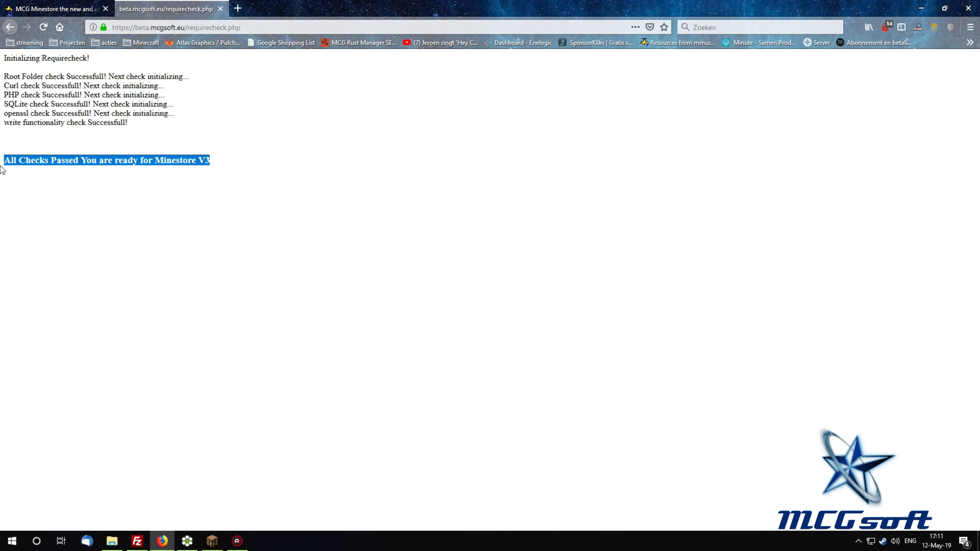
{"action": "left_click", "coordinate": [346, 254]}
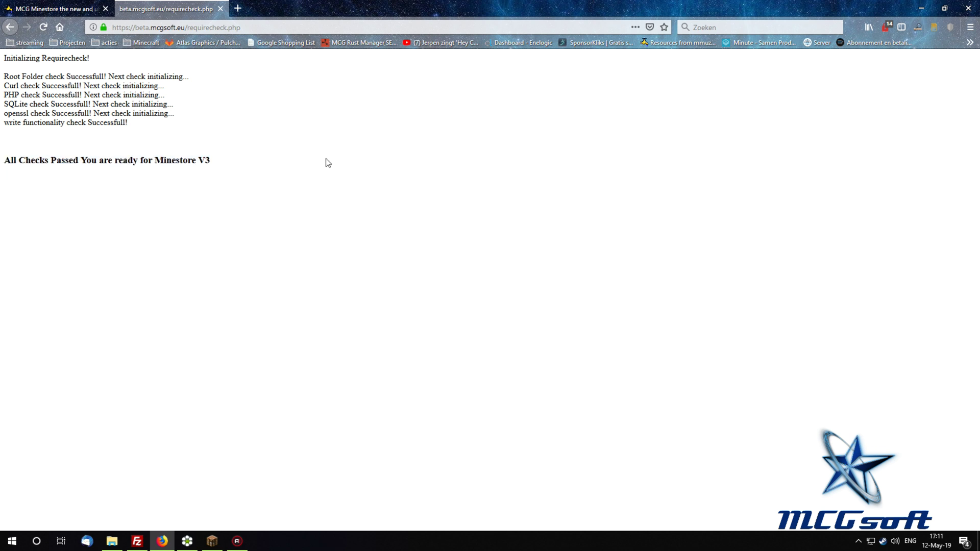
Close the requirement check page and download the MCG Minestore 3.0.0 jar from its resource page
{"action": "left_click", "coordinate": [220, 9]}
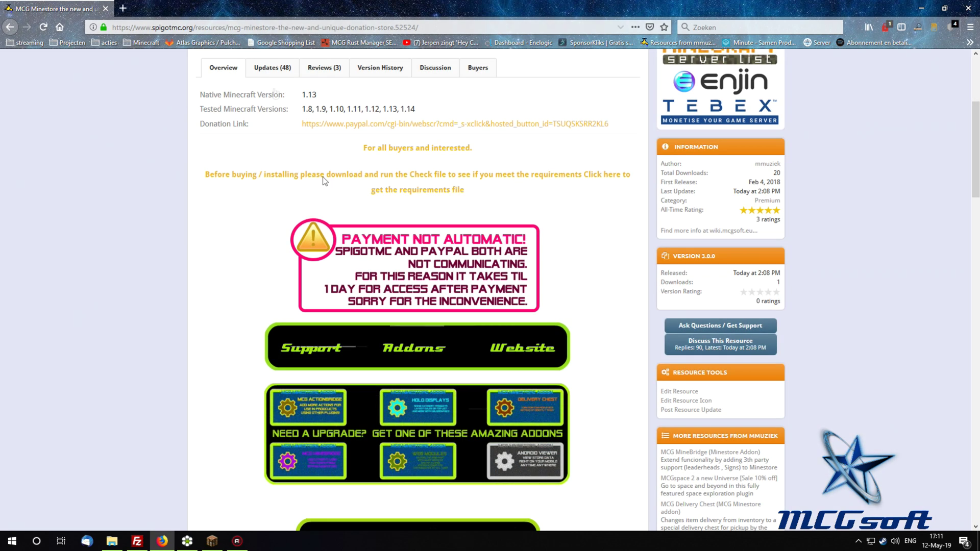
{"action": "scroll", "coordinate": [617, 368], "scroll_direction": "up", "scroll_amount": 3}
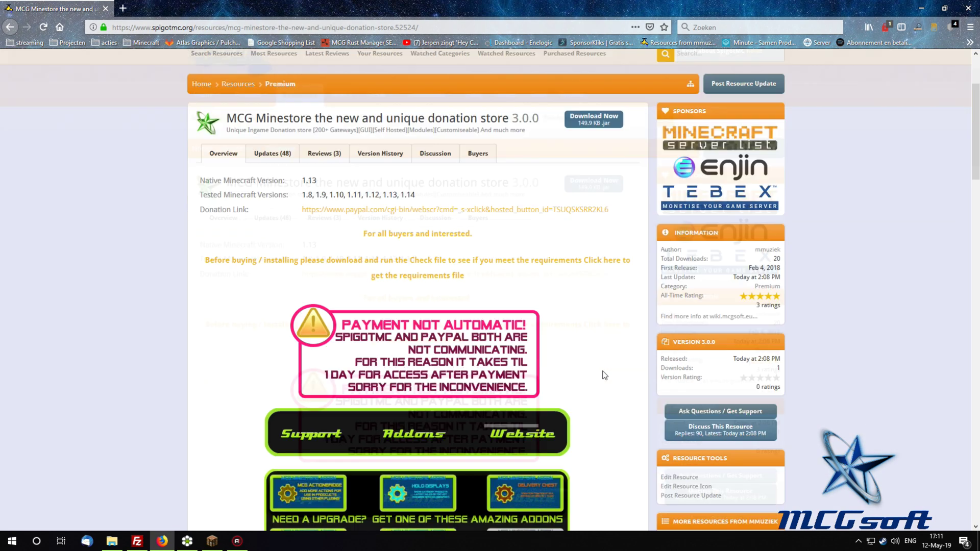
{"action": "scroll", "coordinate": [604, 376], "scroll_direction": "up", "scroll_amount": 5}
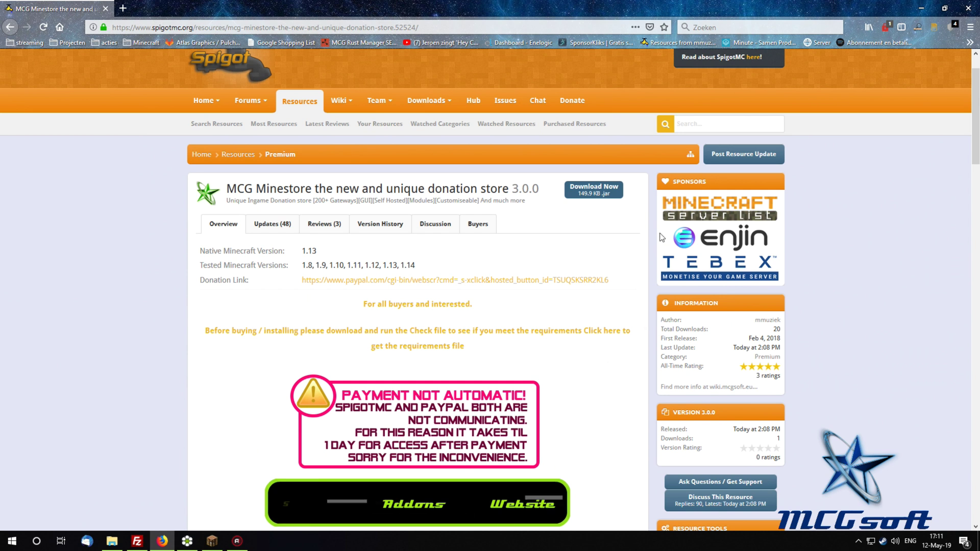
{"action": "left_click", "coordinate": [594, 189]}
Switch to File Explorer and examine the minestore server's plugins folder, including MCGMineStore.jar
{"action": "key", "text": "alt+Tab"}
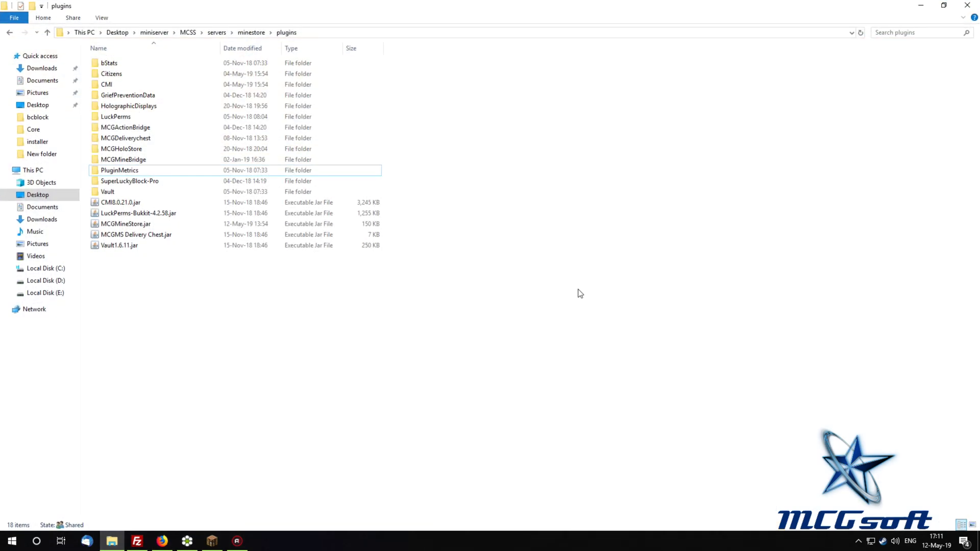
{"action": "left_click_drag", "start_coordinate": [571, 354], "coordinate": [140, 176]}
{"action": "left_click", "coordinate": [179, 300]}
{"action": "left_click", "coordinate": [127, 225]}
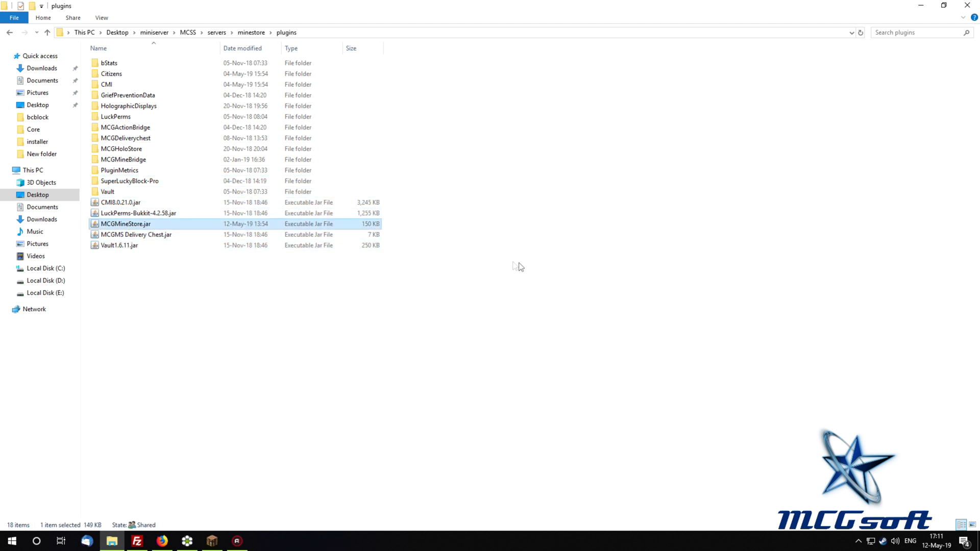
{"action": "left_click", "coordinate": [498, 263]}
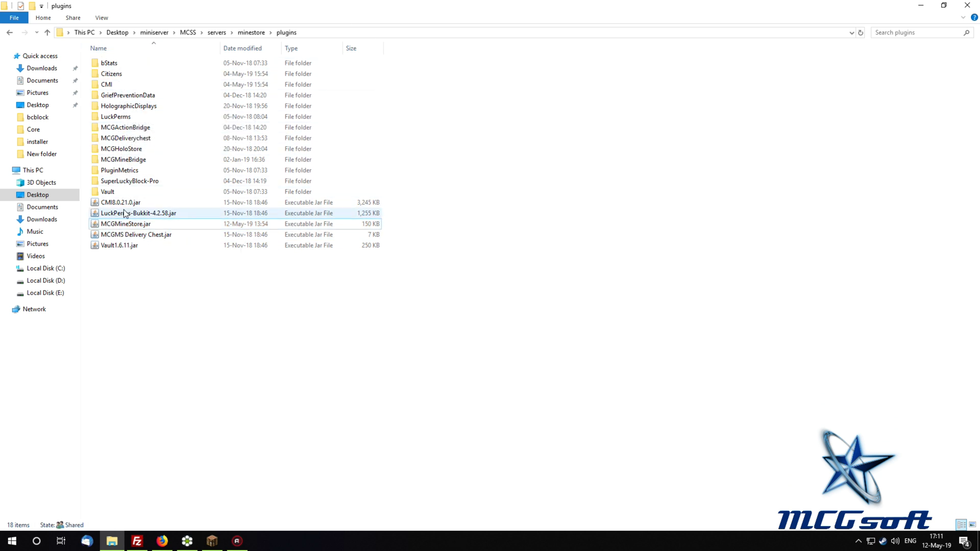
{"action": "left_click_drag", "start_coordinate": [162, 464], "coordinate": [148, 58]}
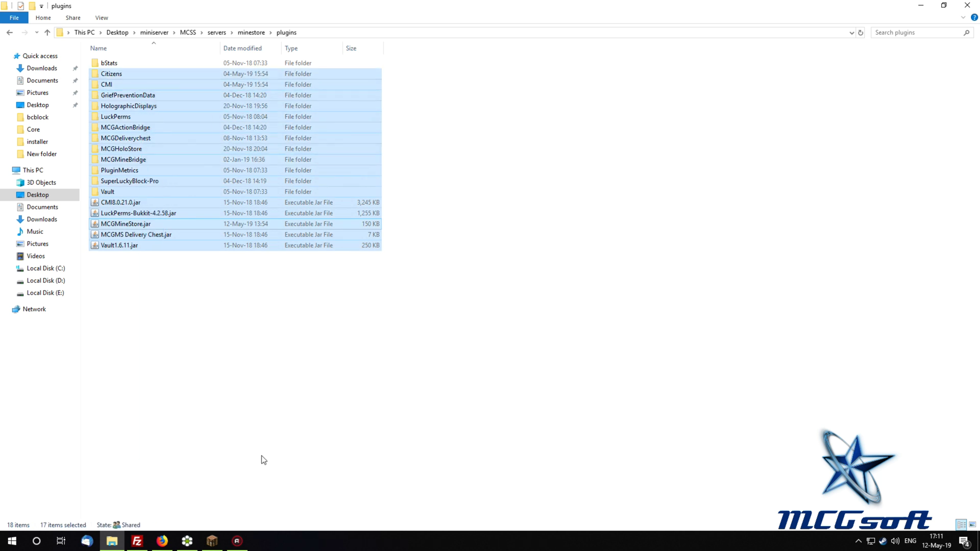
{"action": "left_click", "coordinate": [317, 441]}
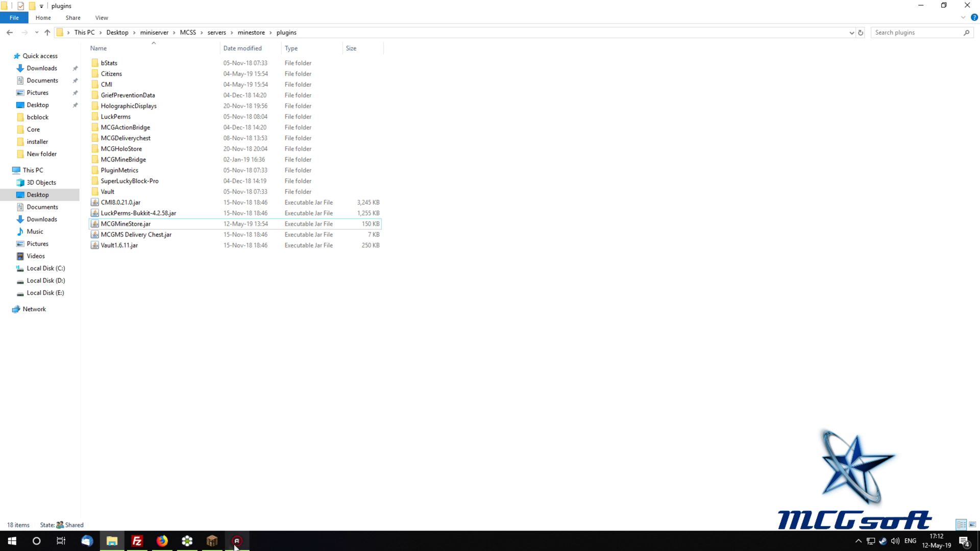
Switch to MC Server Soft and start the minestore server
{"action": "left_click", "coordinate": [212, 542]}
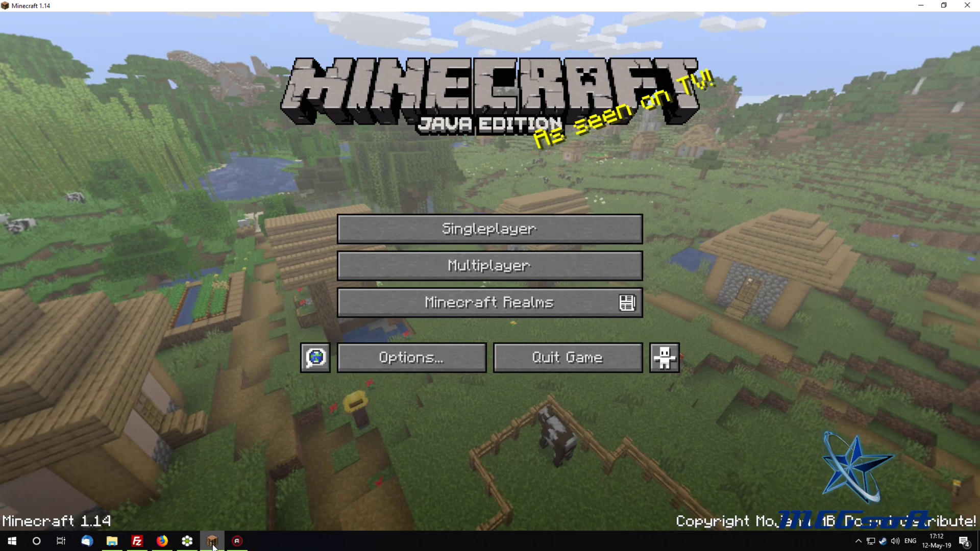
{"action": "key", "text": "alt+Tab"}
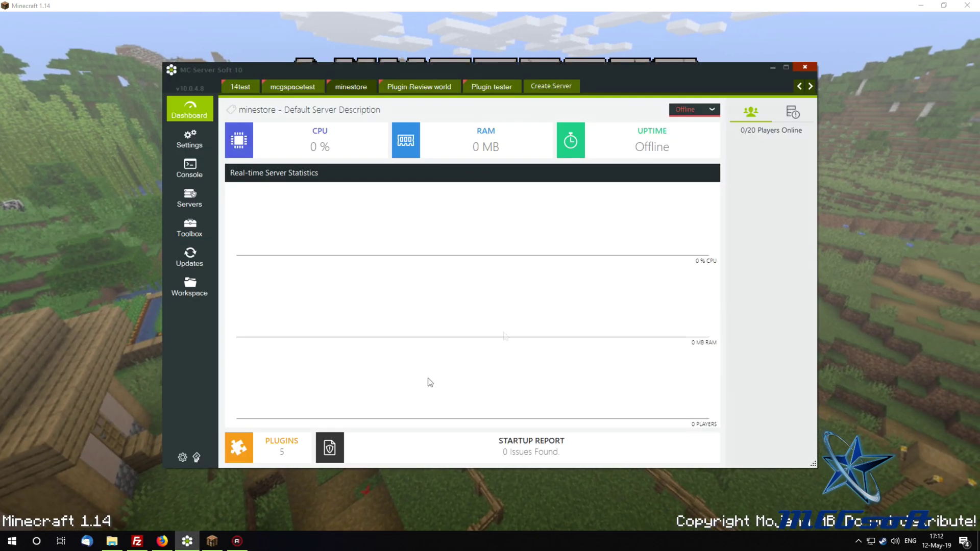
{"action": "left_click", "coordinate": [694, 109]}
{"action": "left_click", "coordinate": [689, 134]}
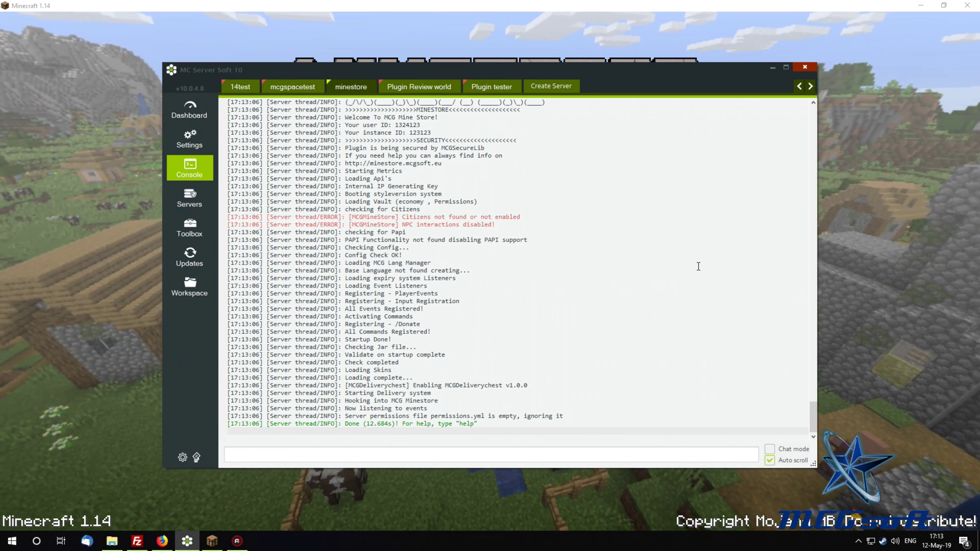
Review the MCGMineStore startup messages in the minestore server console
{"action": "scroll", "coordinate": [663, 237], "scroll_direction": "up", "scroll_amount": 3}
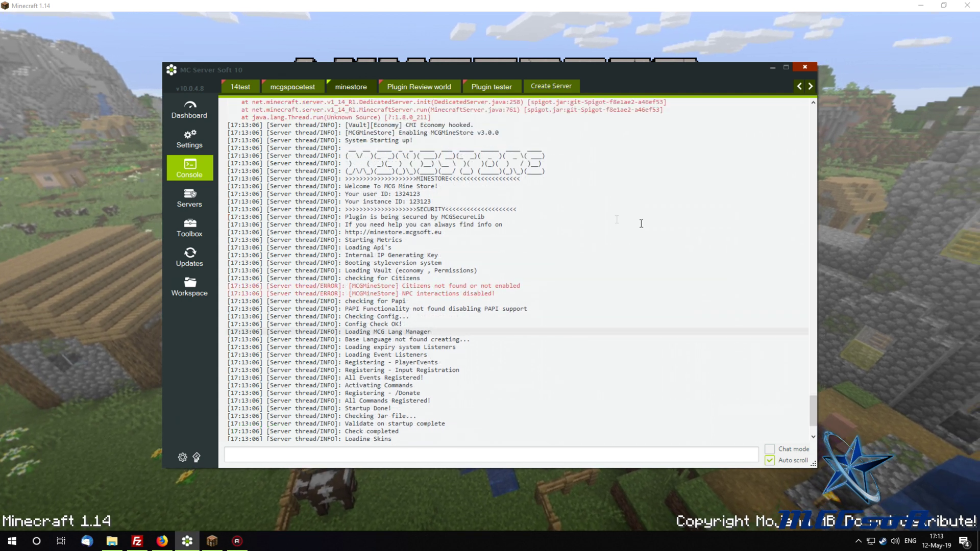
{"action": "left_click", "coordinate": [301, 160], "text": "shift"}
{"action": "left_click", "coordinate": [649, 223]}
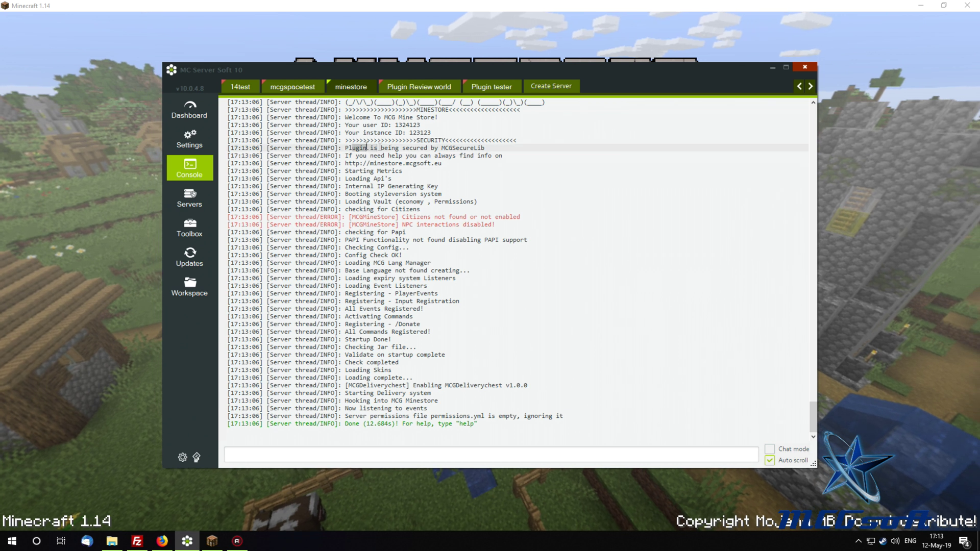
{"action": "left_click_drag", "start_coordinate": [341, 152], "coordinate": [500, 157]}
{"action": "left_click", "coordinate": [541, 187]}
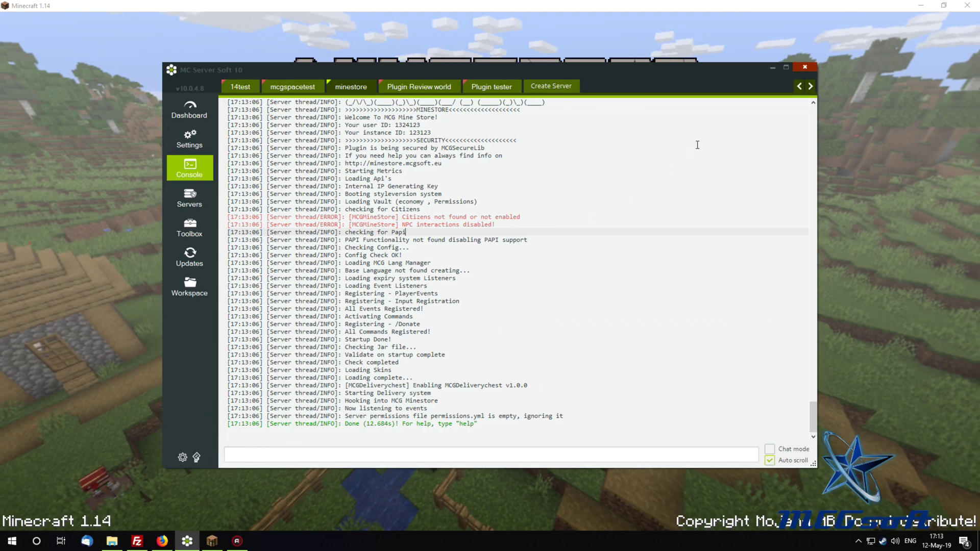
Minimise the server manager and open the generated MCGMineStore folder inside the plugins folder in File Explorer
{"action": "left_click", "coordinate": [772, 67]}
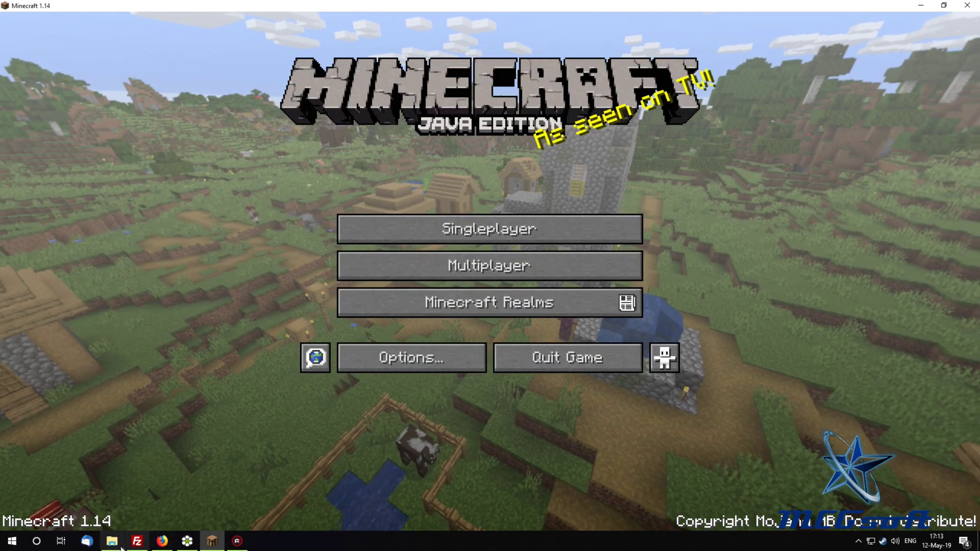
{"action": "left_click", "coordinate": [105, 542]}
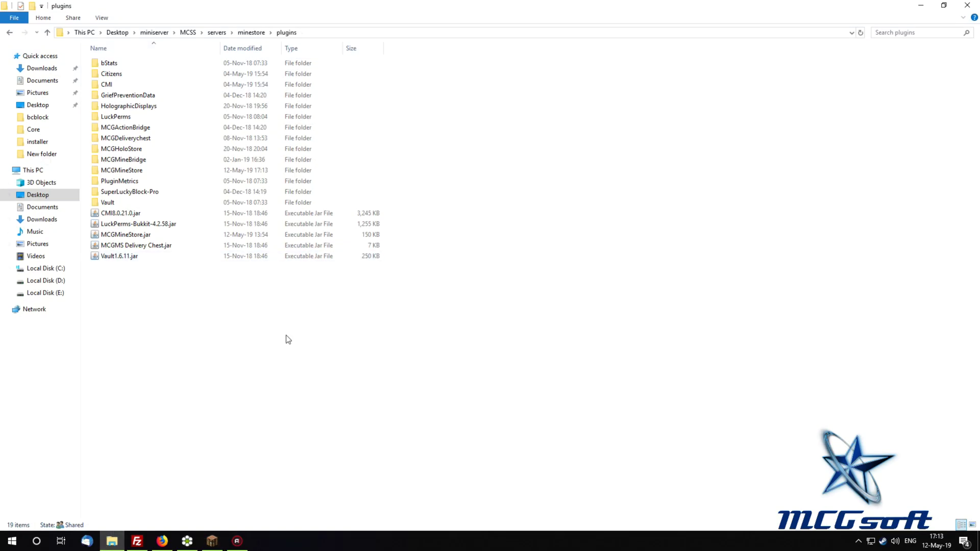
{"action": "left_click", "coordinate": [176, 172]}
{"action": "double_click", "coordinate": [176, 170]}
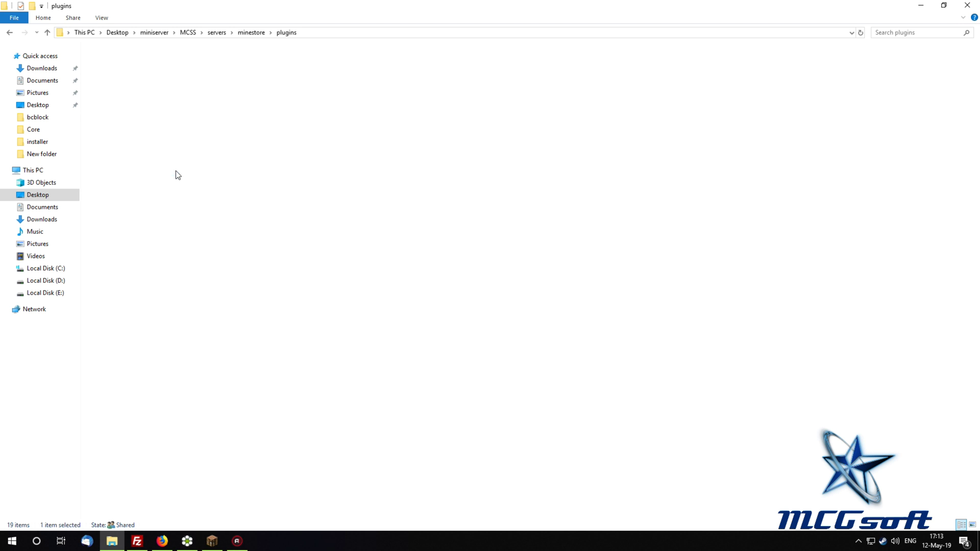
Upload MCGSetup.php from the MCGMineStore plugin folder to the remote beta.mcgsoft.eu folder in FileZilla
{"action": "left_click", "coordinate": [132, 86]}
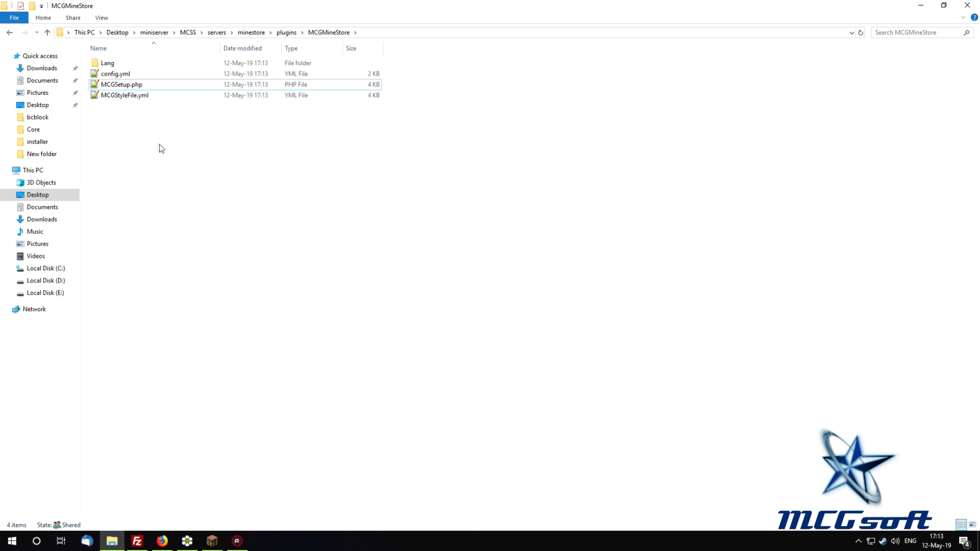
{"action": "left_click", "coordinate": [114, 96]}
{"action": "left_click", "coordinate": [119, 88]}
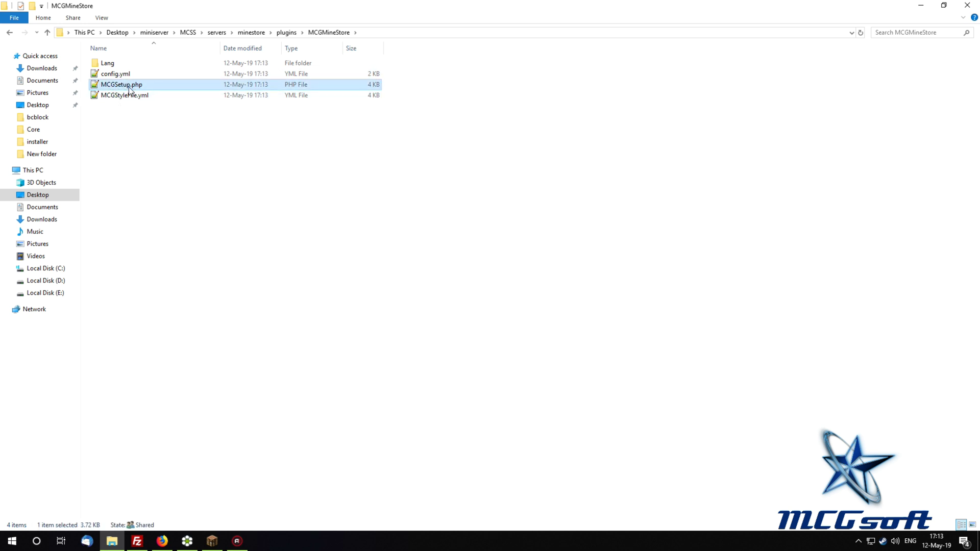
{"action": "left_click_drag", "start_coordinate": [128, 90], "coordinate": [419, 237]}
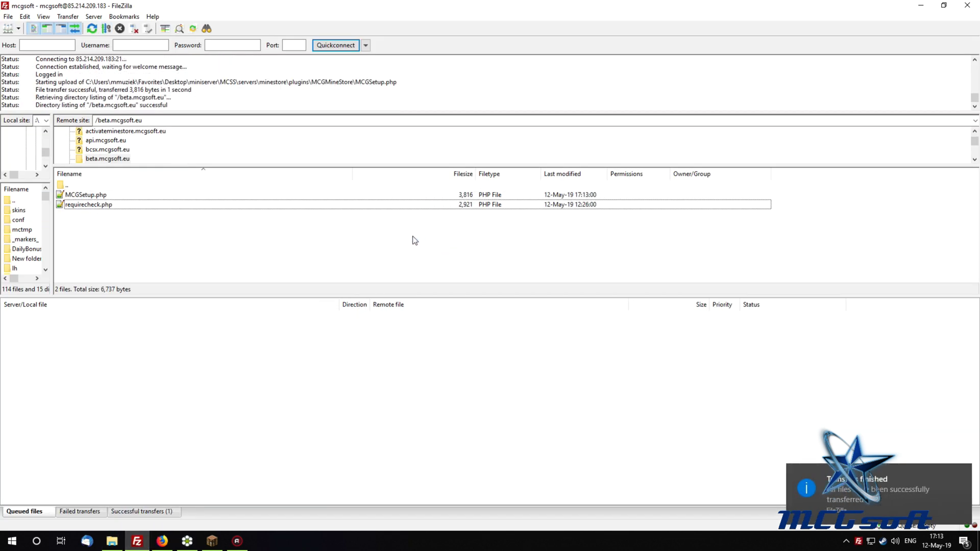
Minimise the FTP client, switch to Minecraft and join the minestore server through multiplayer
{"action": "left_click", "coordinate": [920, 6]}
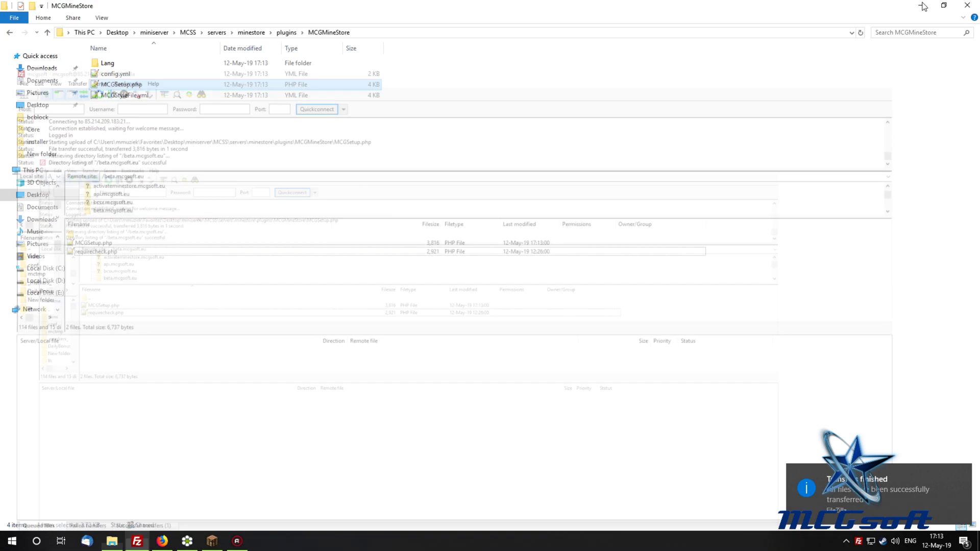
{"action": "left_click", "coordinate": [211, 540]}
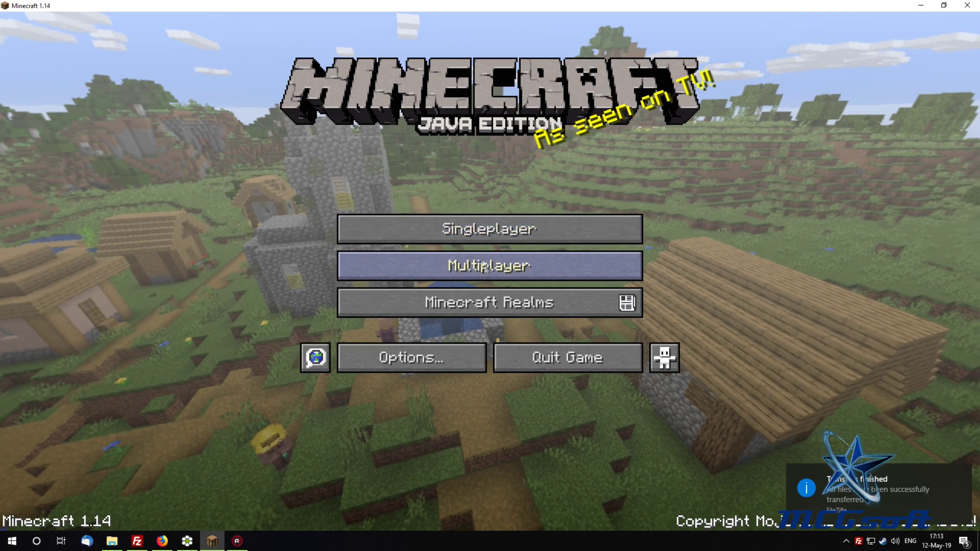
{"action": "left_click", "coordinate": [459, 263]}
{"action": "left_click", "coordinate": [561, 153]}
{"action": "left_click", "coordinate": [563, 154]}
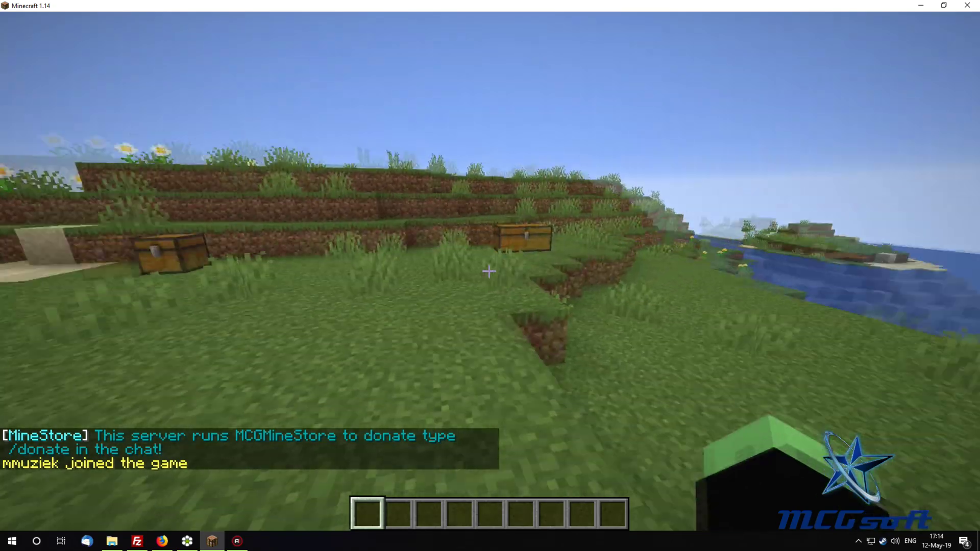
{"action": "key", "text": "w"}
{"action": "key", "text": "w"}
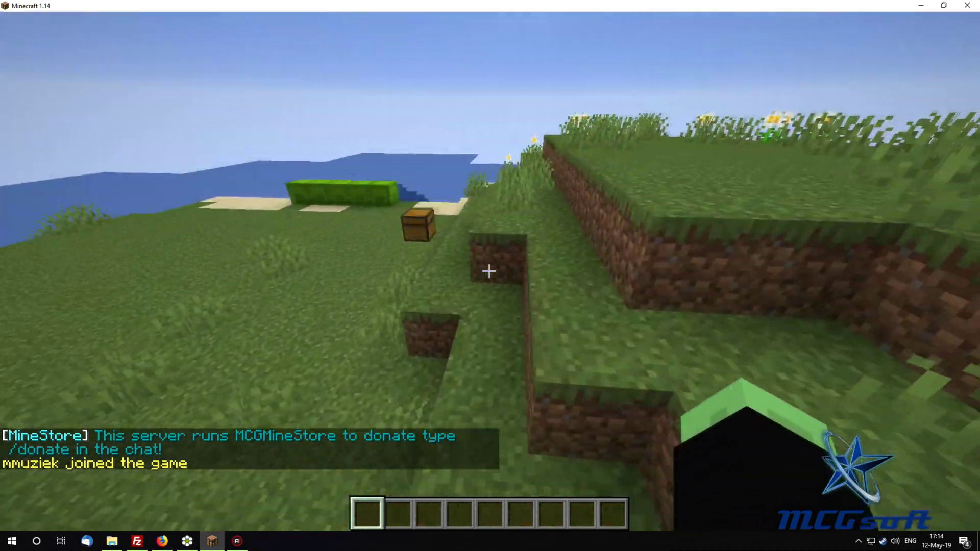
{"action": "key", "text": "w"}
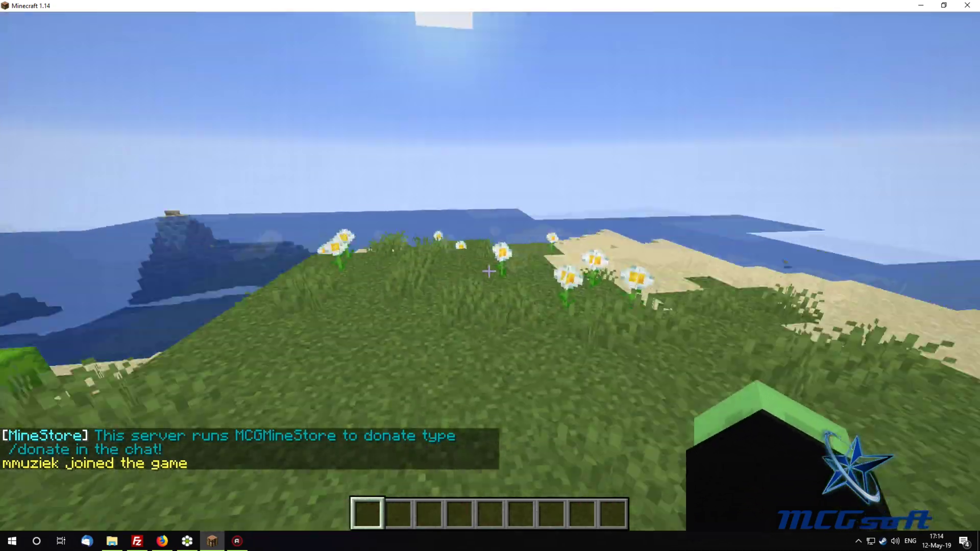
{"action": "key", "text": "w"}
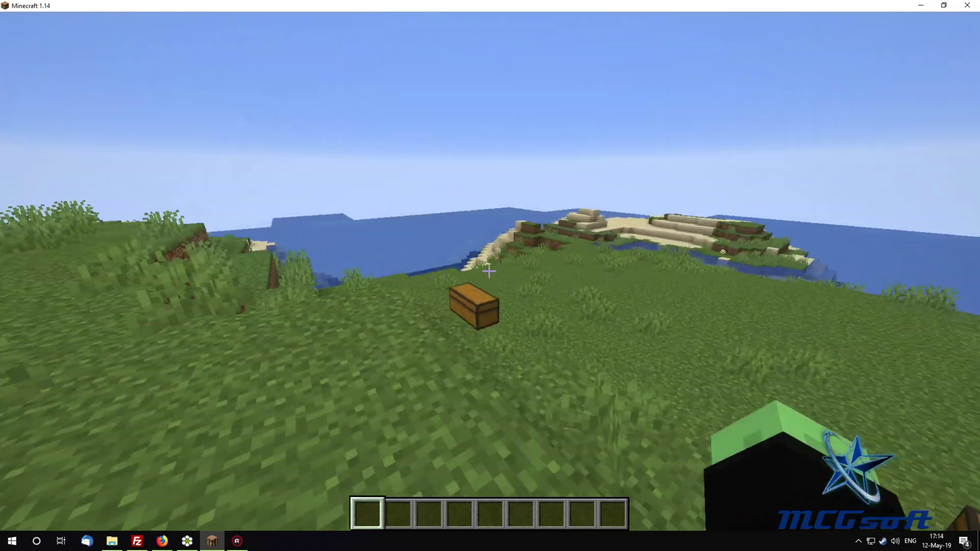
{"action": "key", "text": "w"}
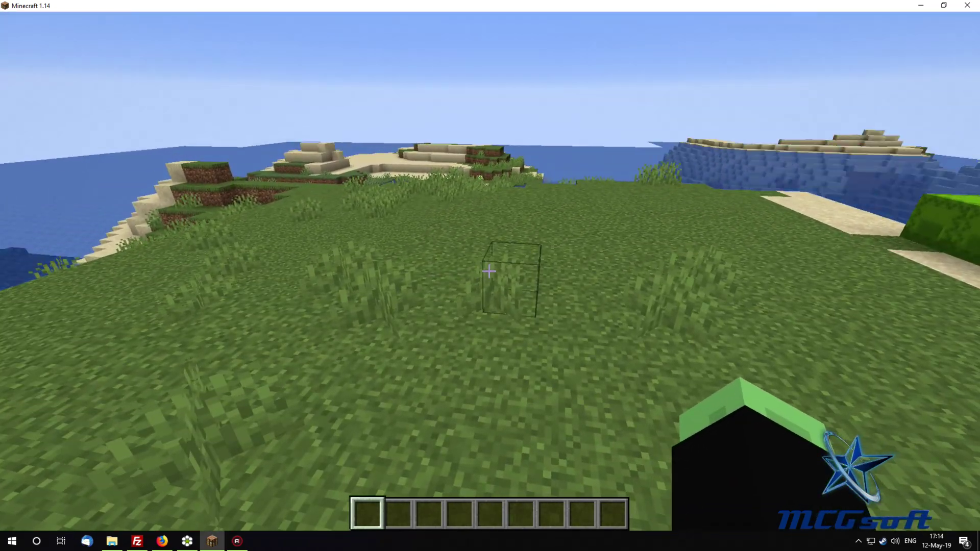
Switch to the front-facing third-person view and run the command /donate admin install in the in-game chat
{"action": "key", "text": "F5"}
{"action": "key", "text": "F5"}
{"action": "key", "text": "slash"}
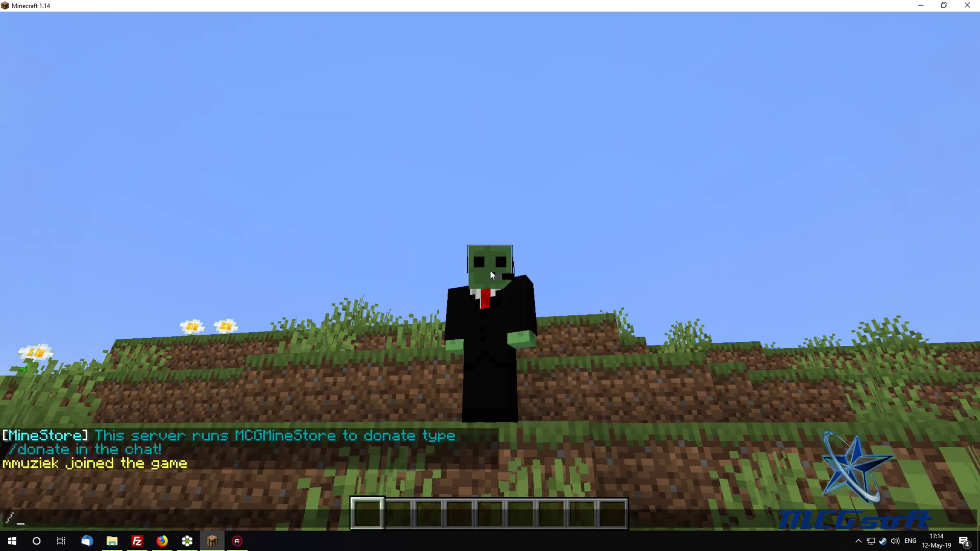
{"action": "type", "text": "donate"}
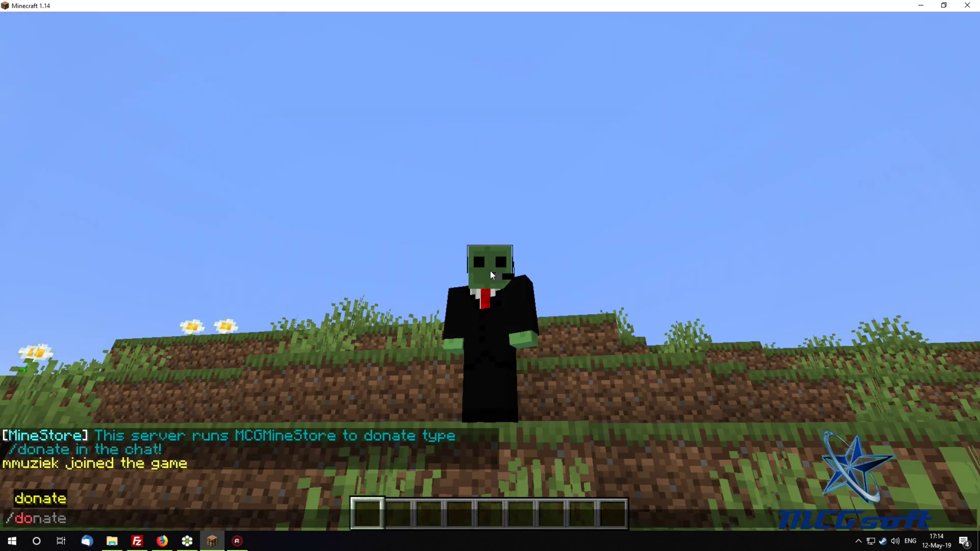
{"action": "type", "text": " admin install"}
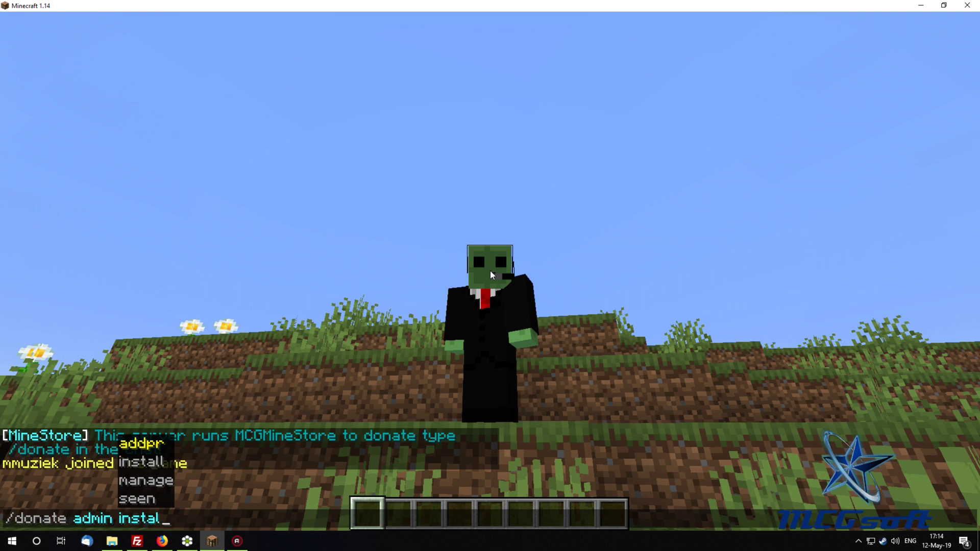
{"action": "key", "text": "Return"}
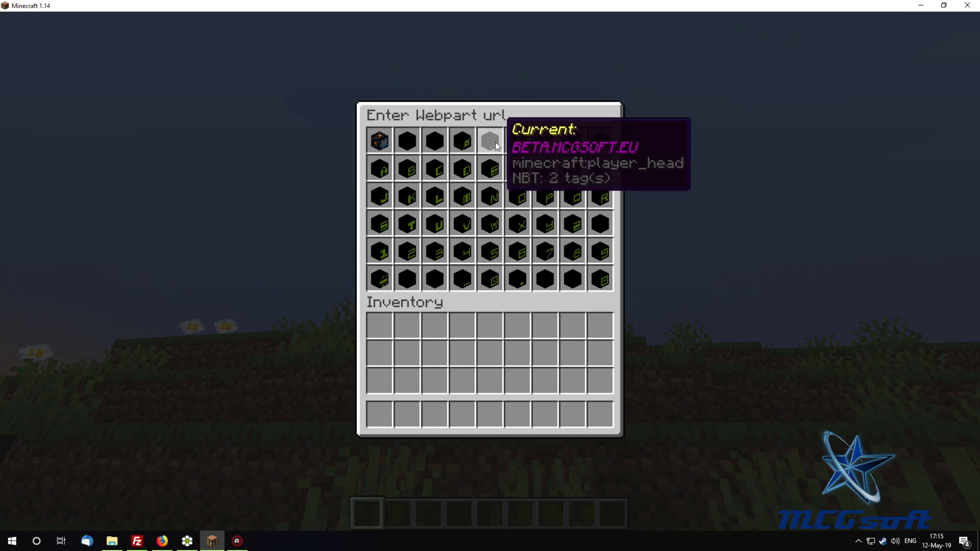
Confirm BETA.MCGSOFT.EU as the web part URL and complete the setup with EUR as the currency tag
{"action": "left_click", "coordinate": [605, 290]}
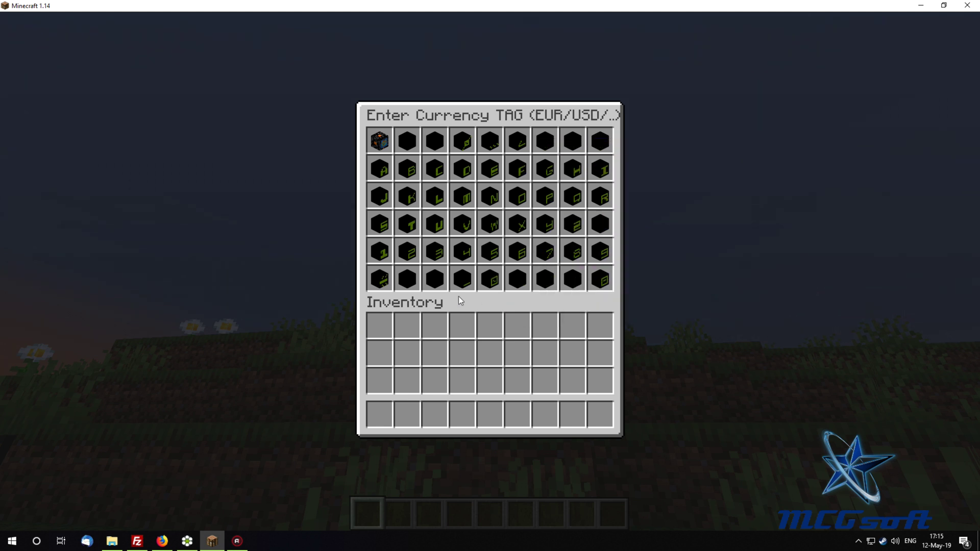
{"action": "left_click", "coordinate": [600, 196]}
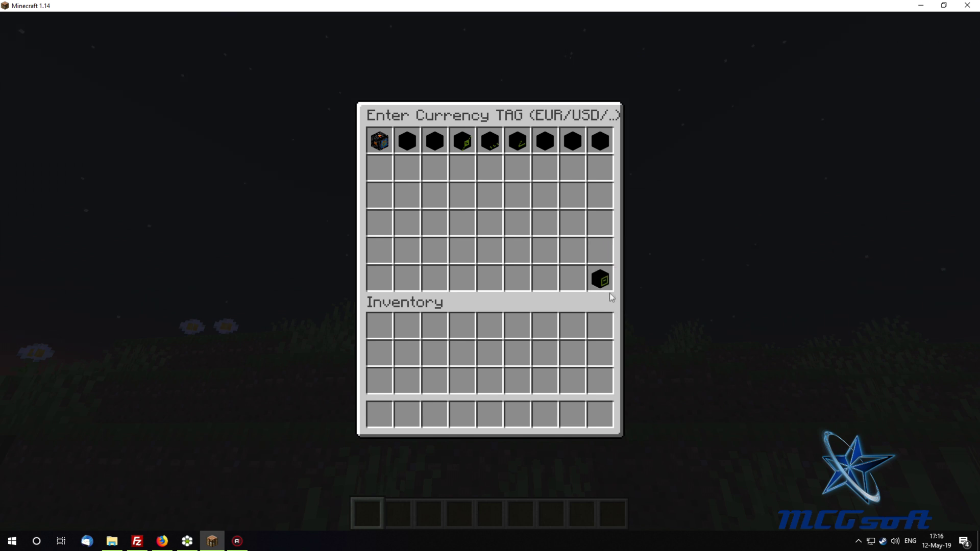
{"action": "left_click", "coordinate": [600, 280]}
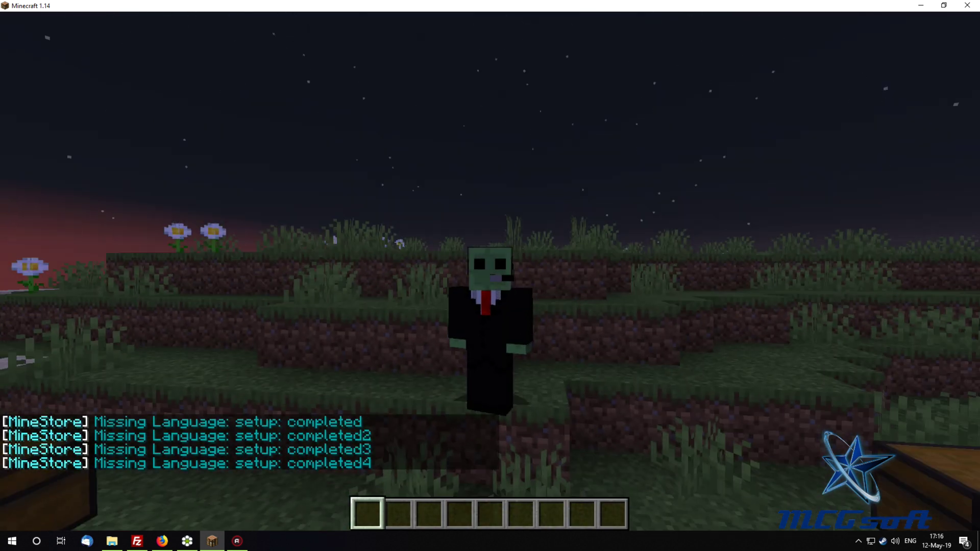
Open the in-game chat and review the MineStore setup messages
{"action": "key", "text": "t"}
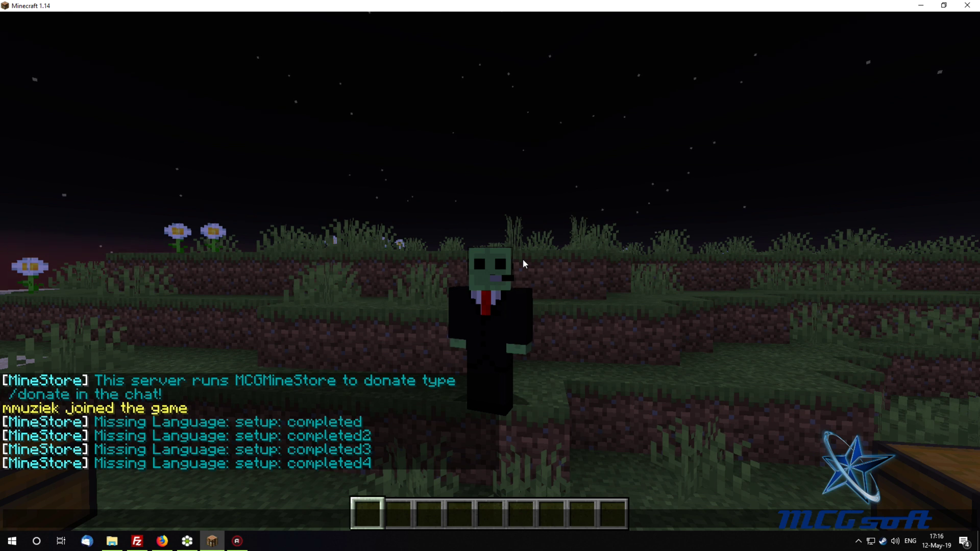
{"action": "type", "text": "d"}
{"action": "key", "text": "Escape"}
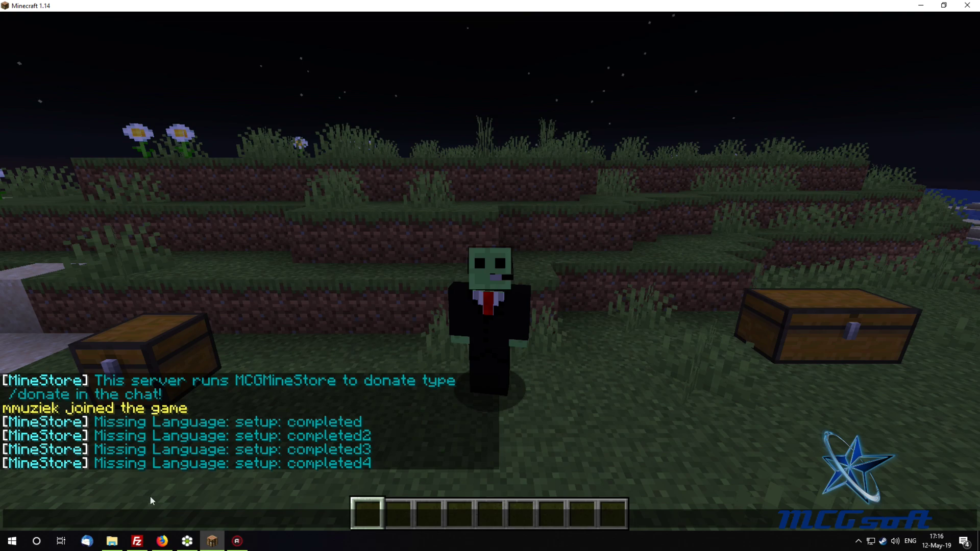
Switch to FileZilla and refresh the listing of the remote beta.mcgsoft.eu folder
{"action": "left_click", "coordinate": [112, 541]}
{"action": "left_click", "coordinate": [136, 543]}
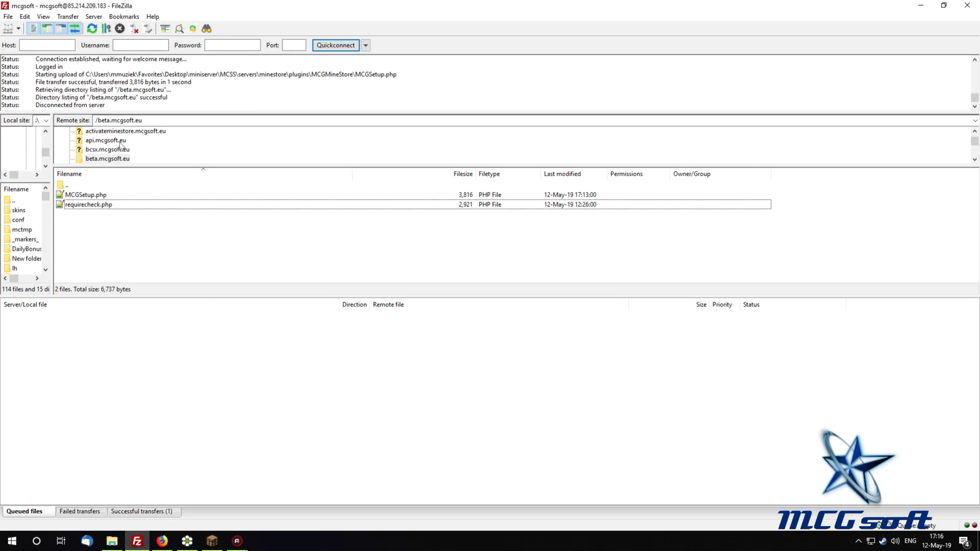
{"action": "left_click", "coordinate": [92, 28]}
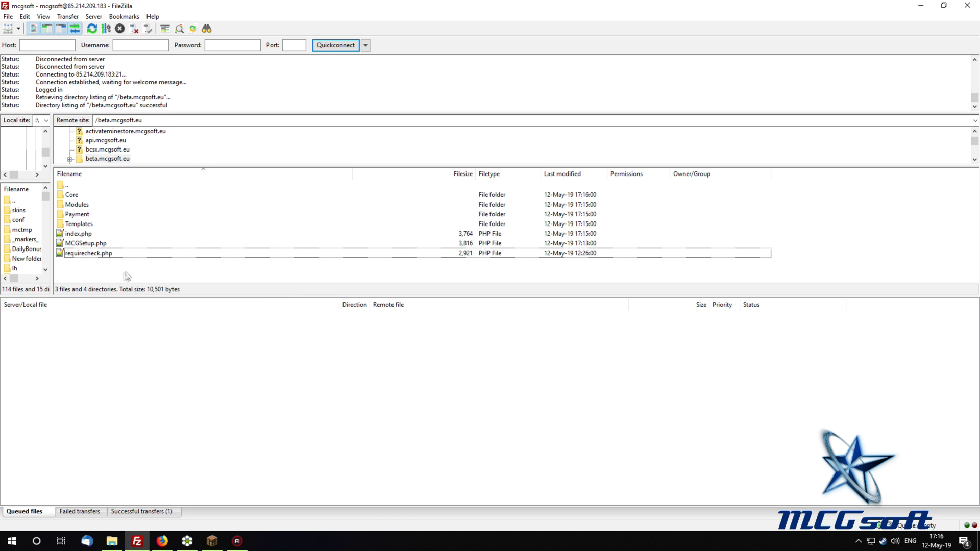
Delete MCGSetup.php from the remote beta.mcgsoft.eu folder and confirm the deletion
{"action": "left_click", "coordinate": [132, 243]}
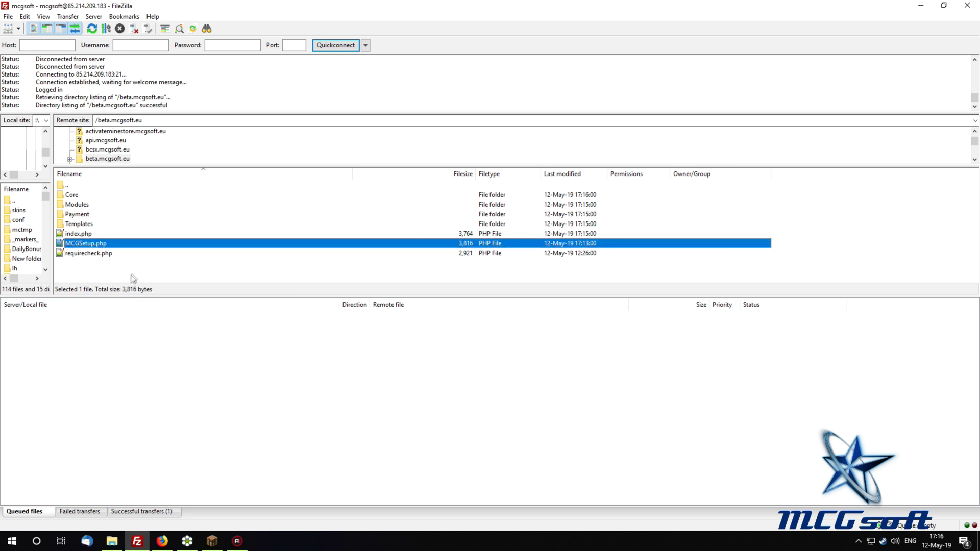
{"action": "key", "text": "Delete"}
{"action": "key", "text": "Return"}
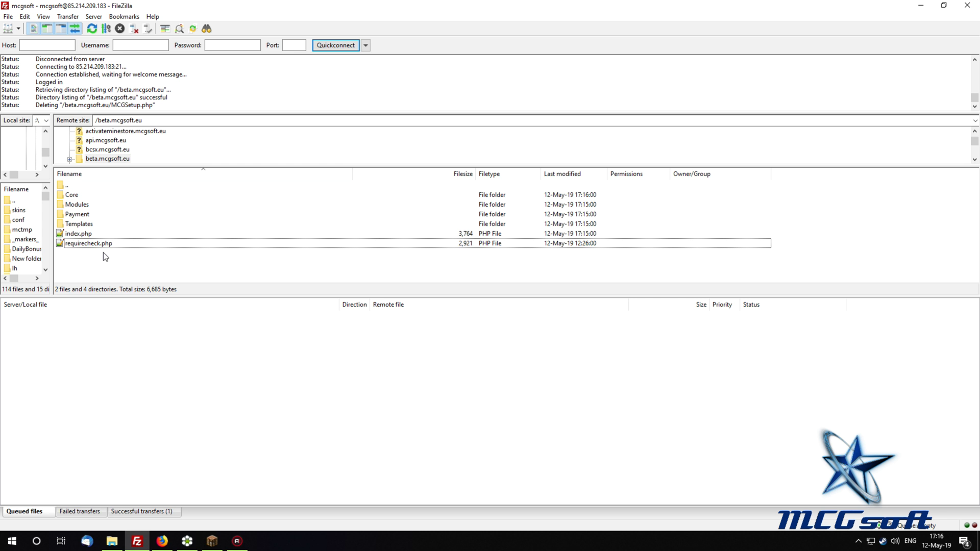
Open the remote Core folder and examine the generated web part files, including config.php and data.db
{"action": "double_click", "coordinate": [81, 191]}
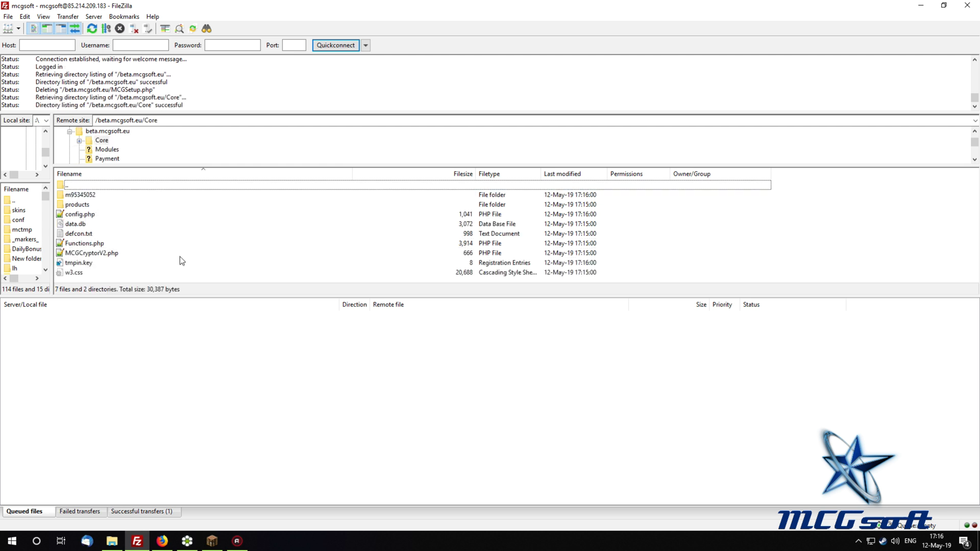
{"action": "left_click", "coordinate": [119, 274]}
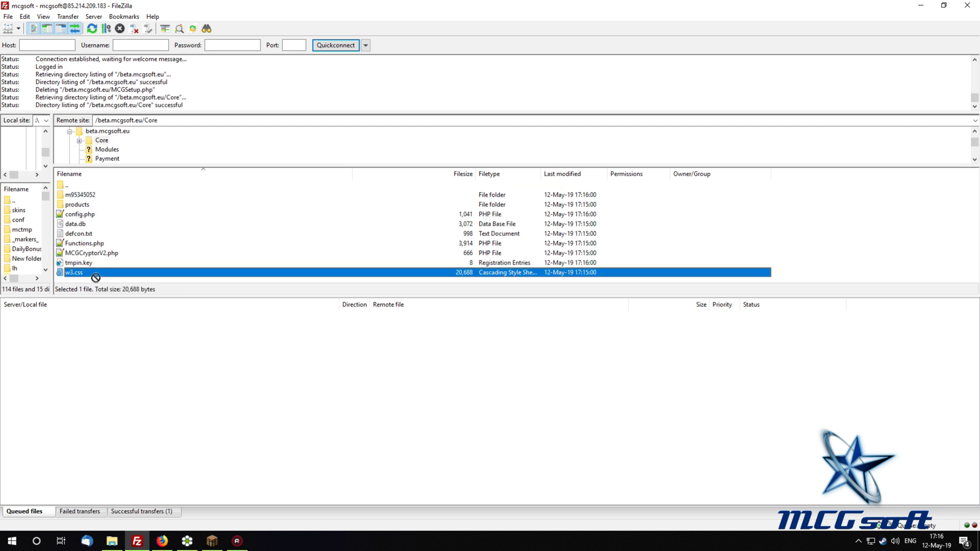
{"action": "left_click", "coordinate": [92, 196]}
{"action": "left_click", "coordinate": [92, 275]}
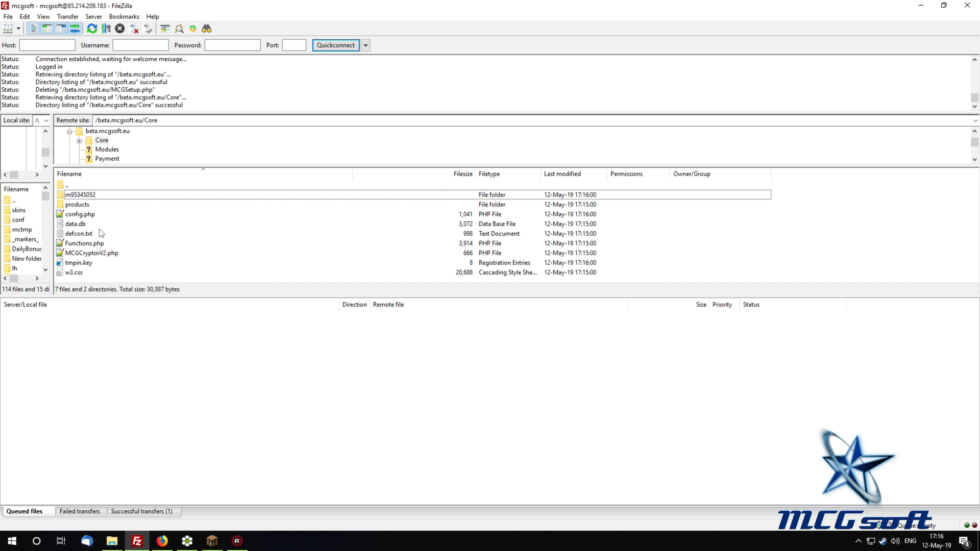
{"action": "left_click", "coordinate": [90, 197]}
{"action": "left_click", "coordinate": [84, 235]}
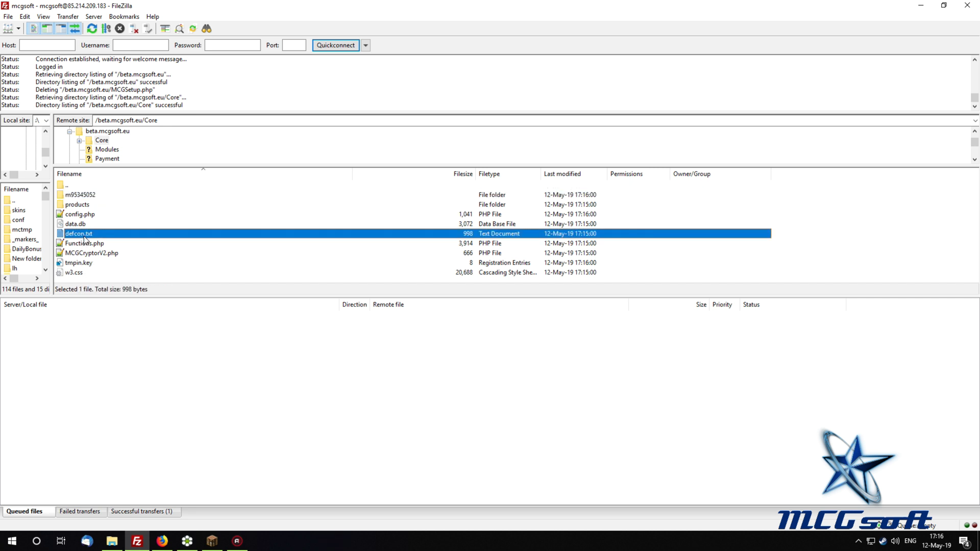
{"action": "left_click", "coordinate": [100, 253]}
{"action": "left_click", "coordinate": [72, 244]}
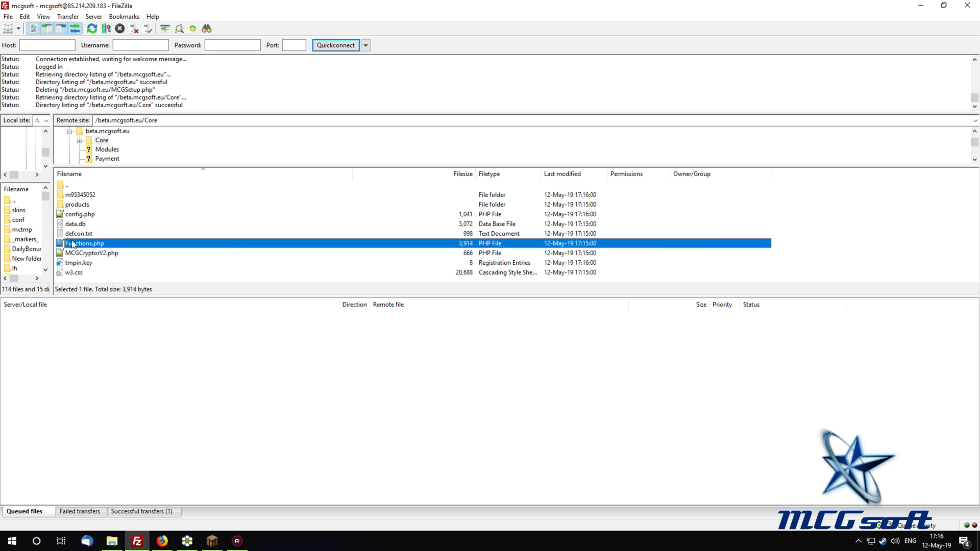
{"action": "left_click", "coordinate": [77, 216]}
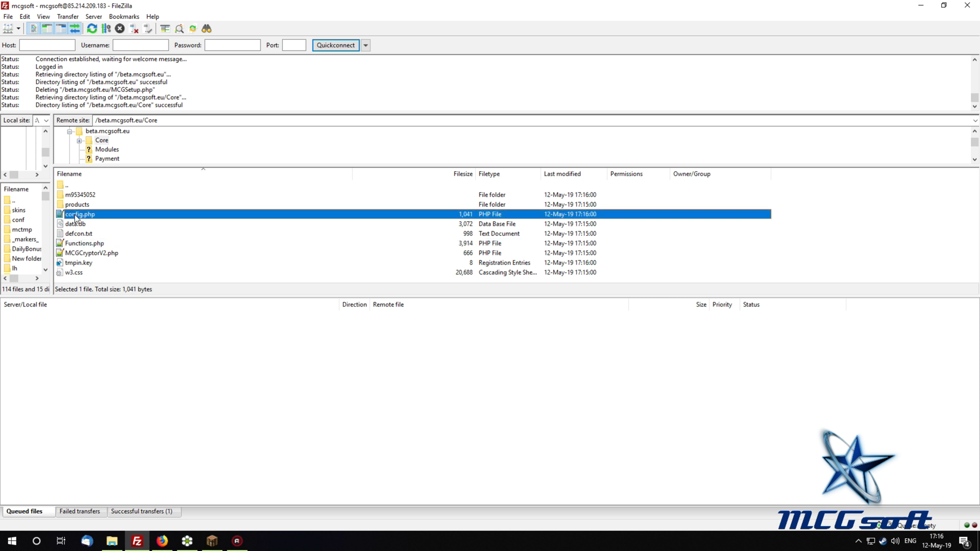
{"action": "left_click", "coordinate": [73, 225]}
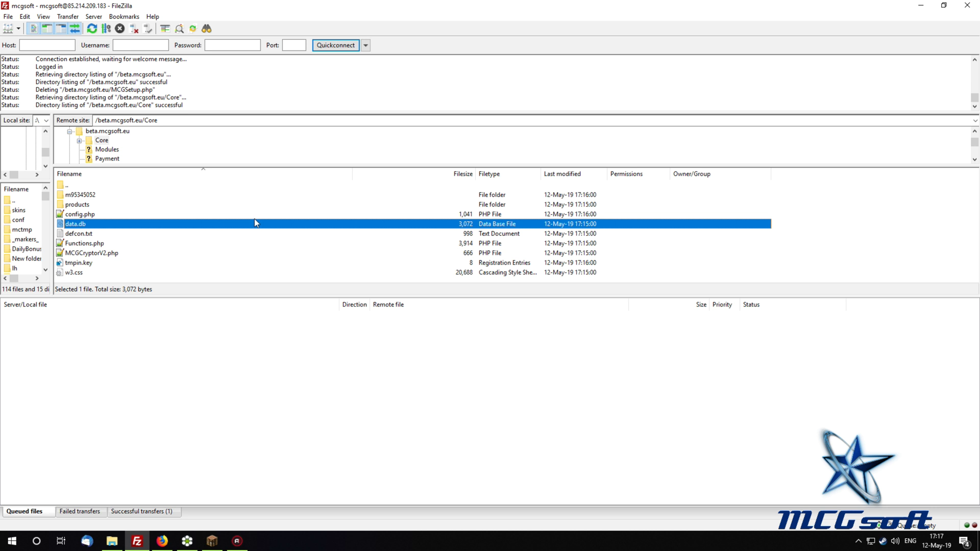
Switch to File Explorer, create a folder named New folder inside the MCGMineStore plugin folder and open it
{"action": "left_click", "coordinate": [112, 541]}
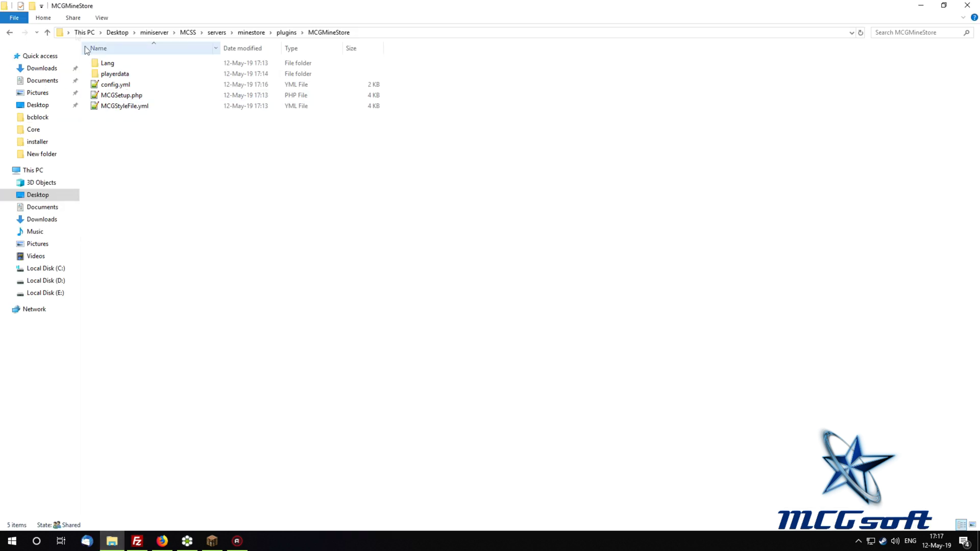
{"action": "left_click", "coordinate": [31, 6]}
{"action": "key", "text": "Return"}
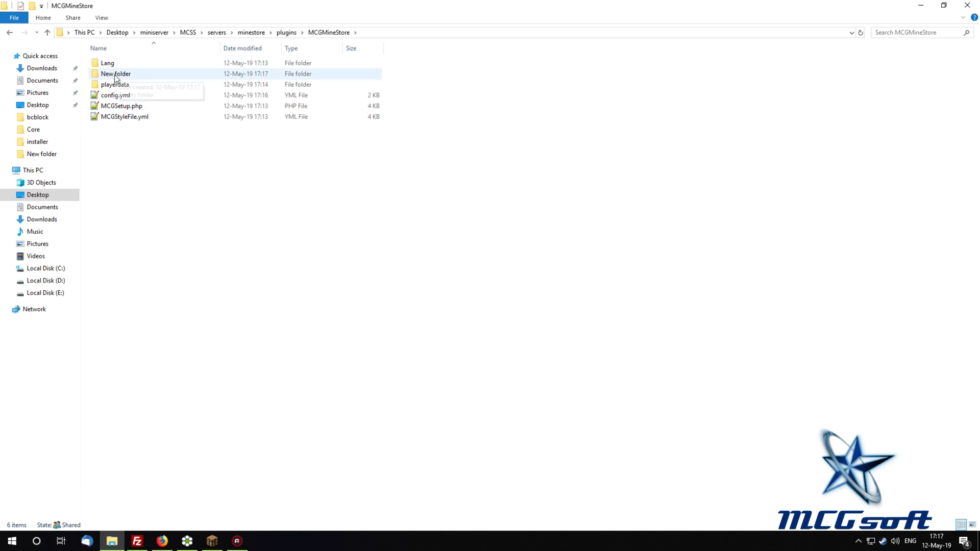
{"action": "key", "text": "Return"}
Download config.php from the remote Core folder in FileZilla into the local New folder
{"action": "left_click", "coordinate": [137, 541]}
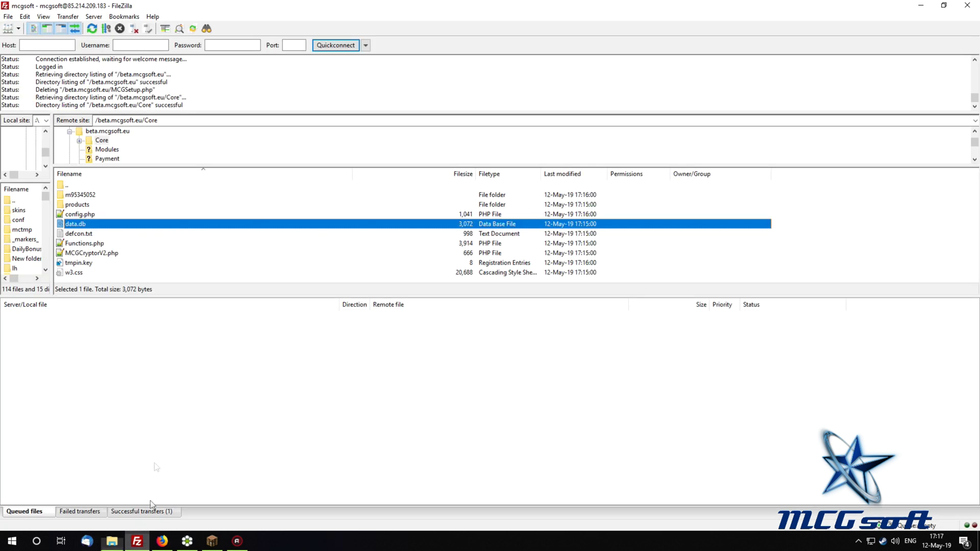
{"action": "left_click", "coordinate": [71, 215]}
{"action": "left_click_drag", "start_coordinate": [71, 217], "coordinate": [230, 233]}
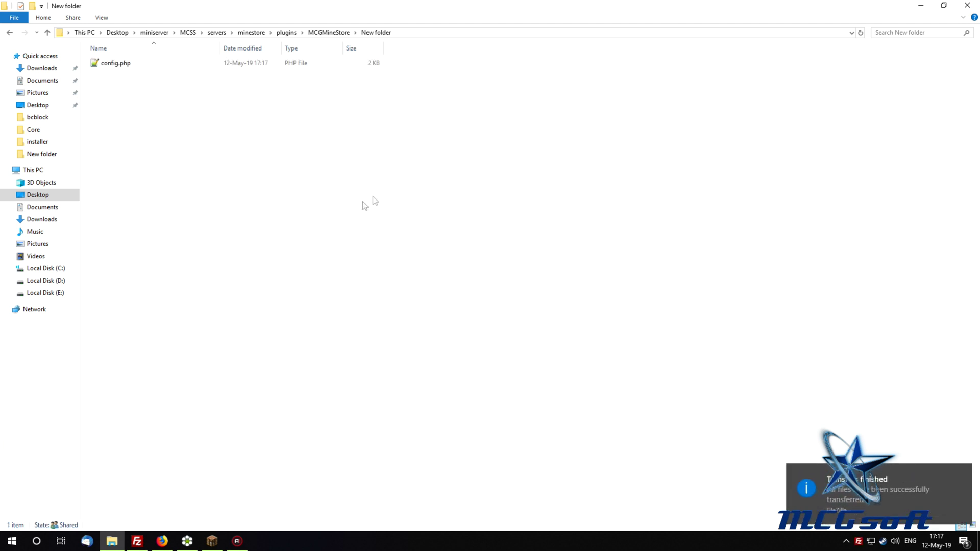
Open the downloaded config.php in Notepad++ and examine its settings, from the payment gateway options to the $url line
{"action": "double_click", "coordinate": [122, 64]}
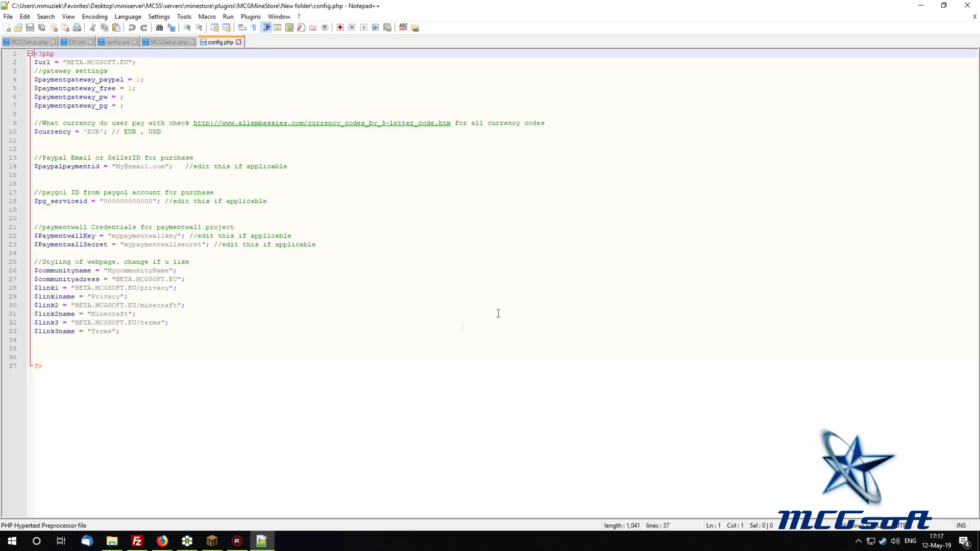
{"action": "left_click_drag", "start_coordinate": [244, 366], "coordinate": [51, 53]}
{"action": "left_click", "coordinate": [352, 330]}
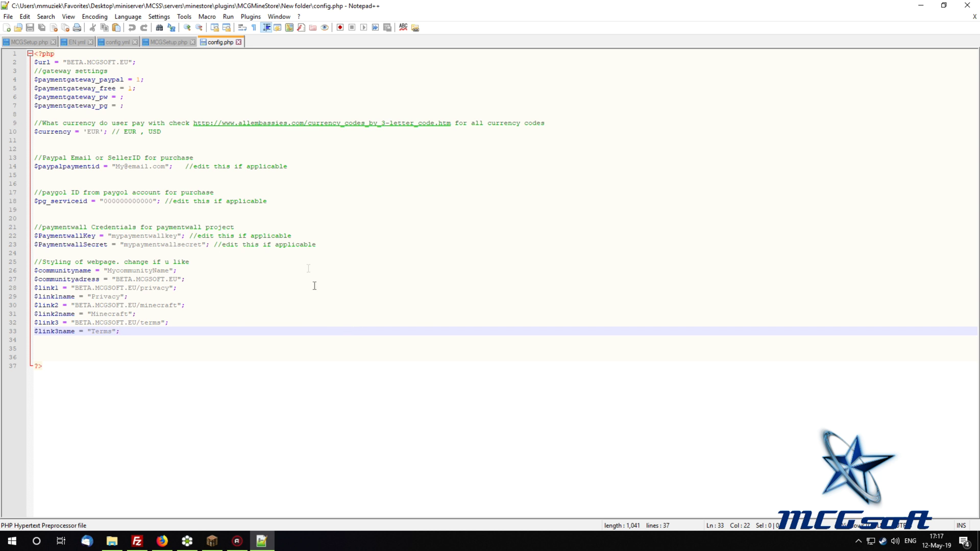
{"action": "left_click", "coordinate": [301, 100]}
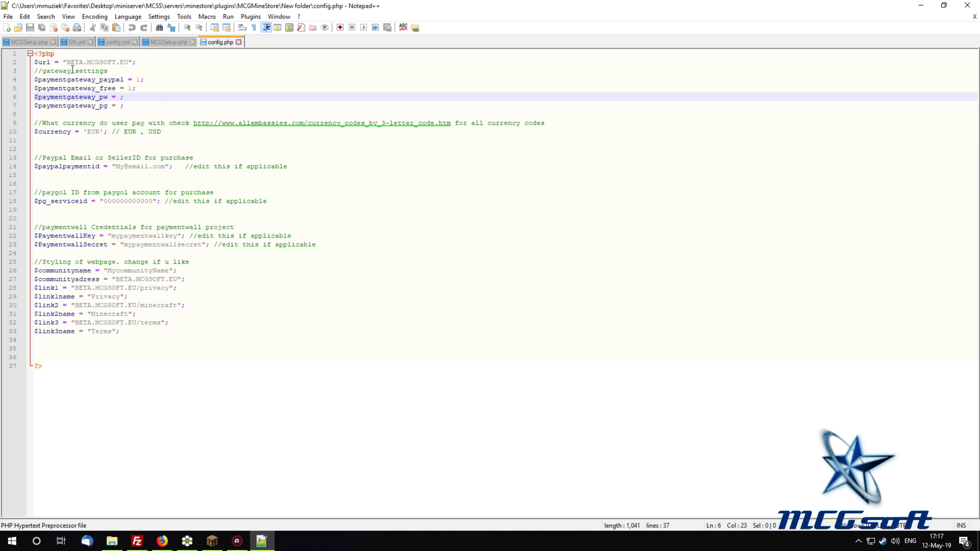
{"action": "left_click_drag", "start_coordinate": [33, 62], "coordinate": [171, 62]}
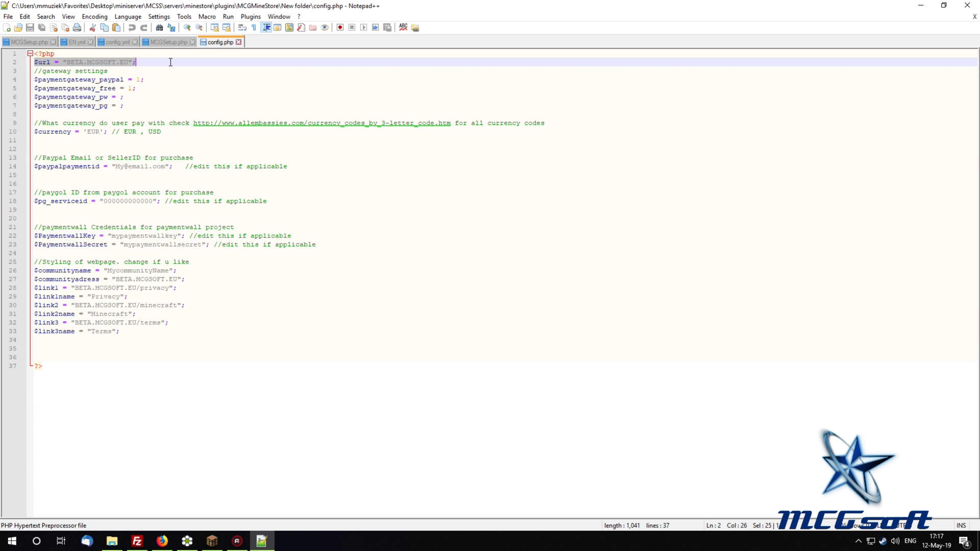
Set both $paymentgateway_pw and $paymentgateway_pg to 0 in the gateway settings of config.php
{"action": "left_click", "coordinate": [170, 62]}
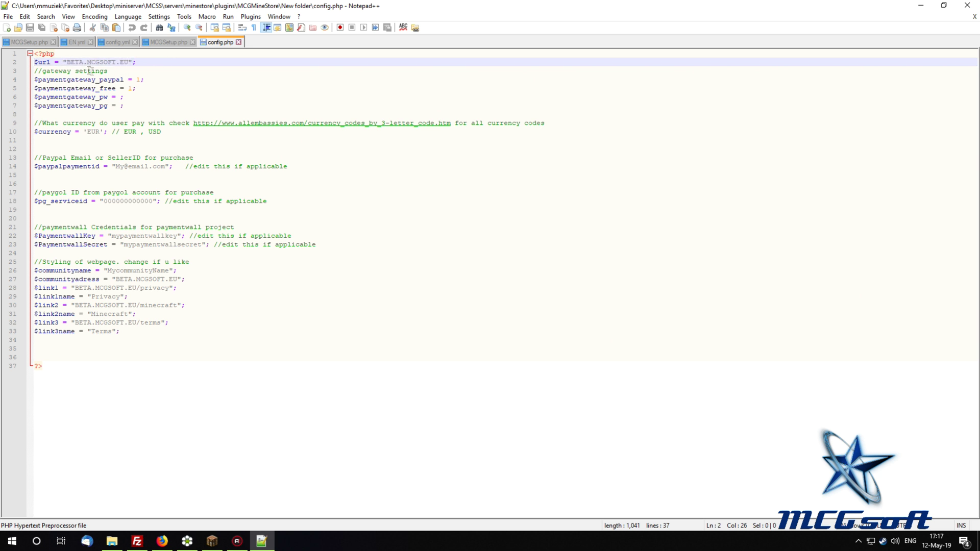
{"action": "left_click", "coordinate": [184, 88]}
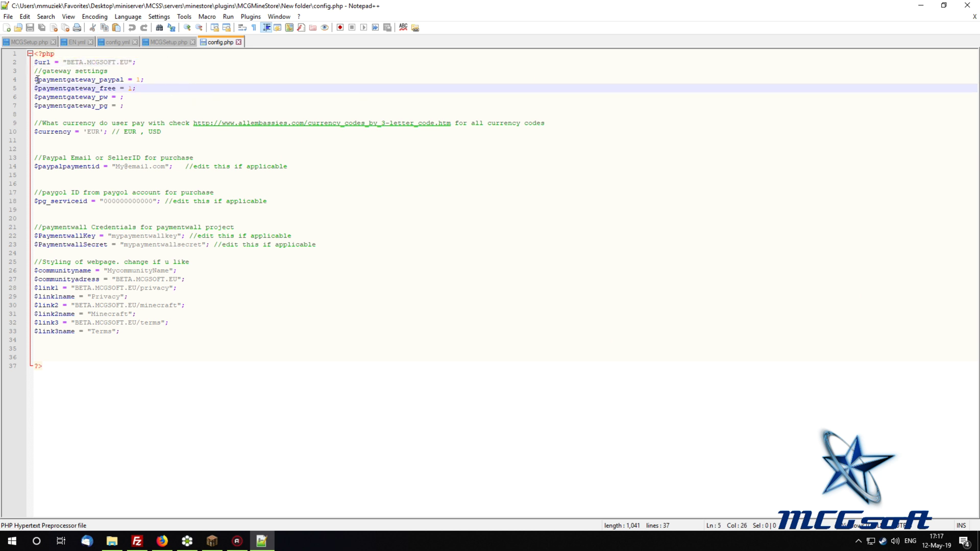
{"action": "left_click_drag", "start_coordinate": [38, 80], "coordinate": [167, 90]}
{"action": "left_click", "coordinate": [119, 97]}
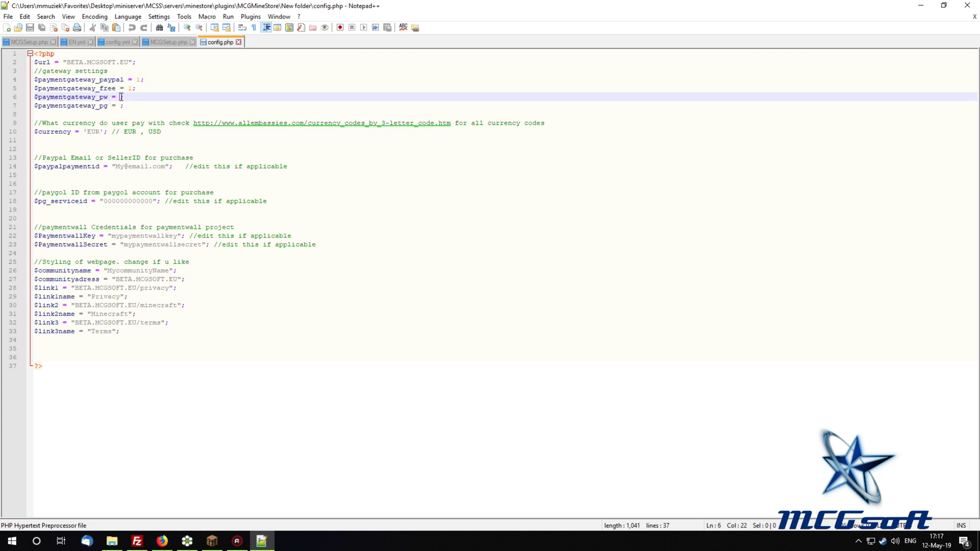
{"action": "type", "text": "0"}
{"action": "key", "text": "Down"}
{"action": "type", "text": "0"}
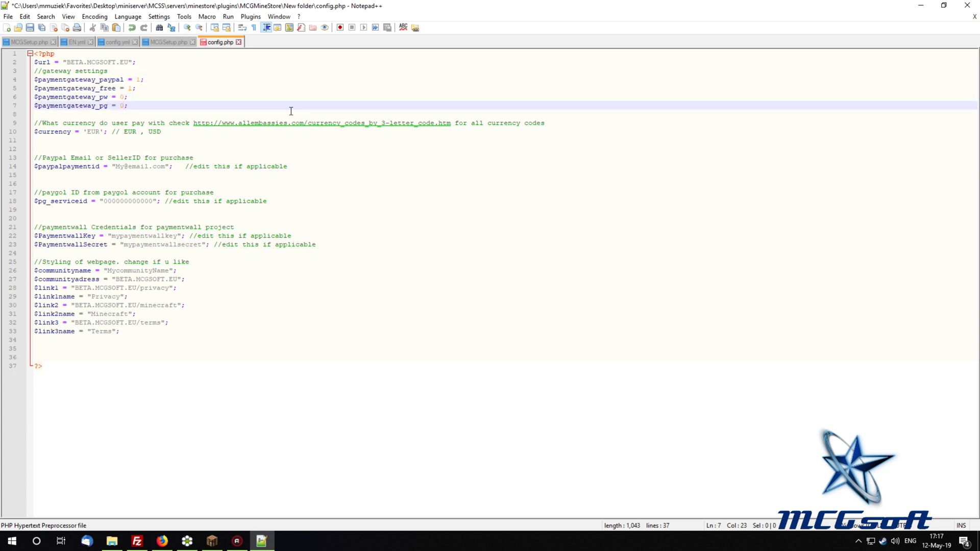
{"action": "left_click_drag", "start_coordinate": [129, 105], "coordinate": [34, 97]}
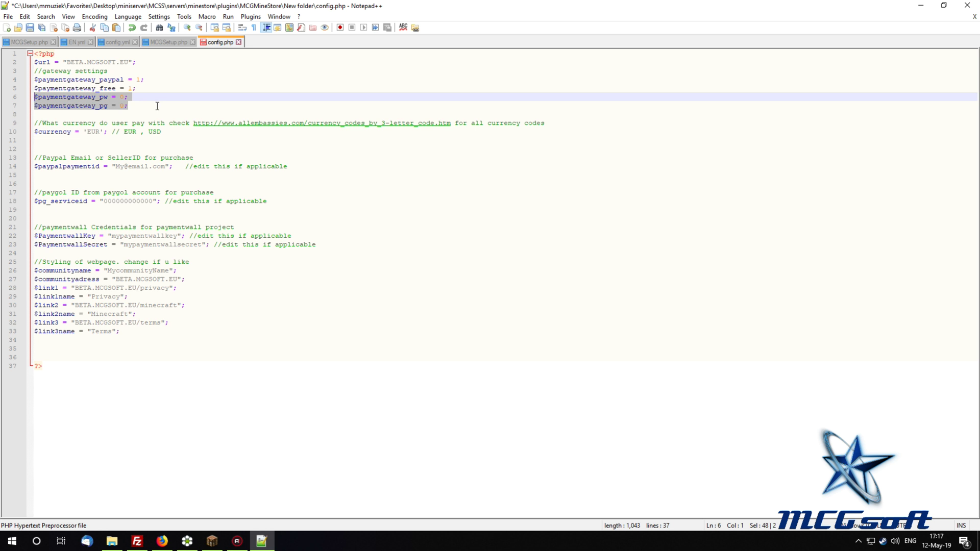
{"action": "left_click", "coordinate": [144, 97]}
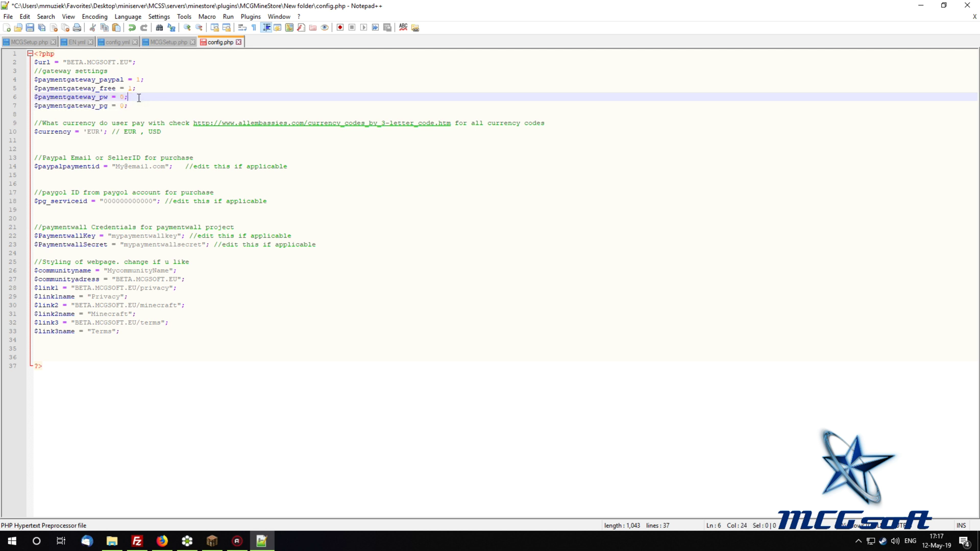
Set $paymentgateway_free to 0 in the gateway settings
{"action": "double_click", "coordinate": [114, 88]}
{"action": "double_click", "coordinate": [131, 89]}
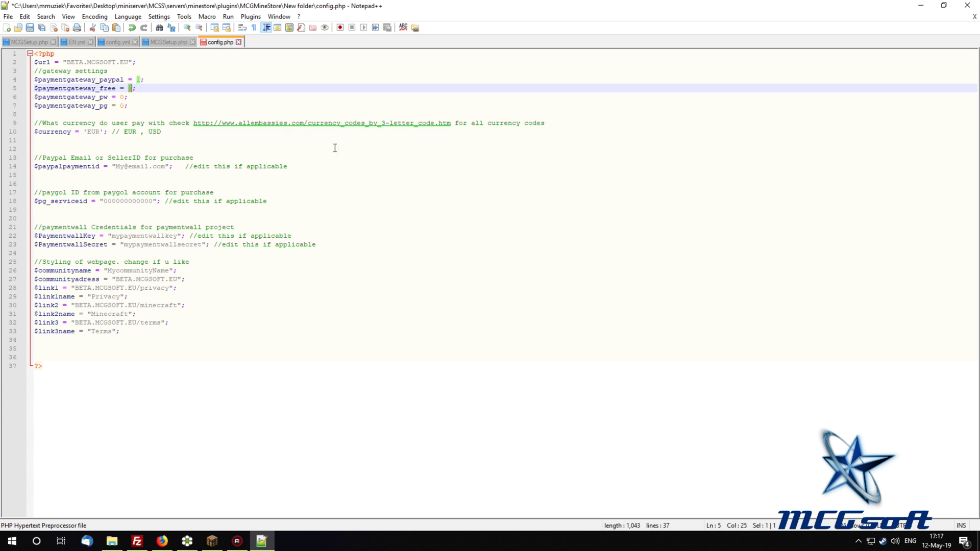
{"action": "type", "text": "0"}
{"action": "left_click", "coordinate": [241, 100]}
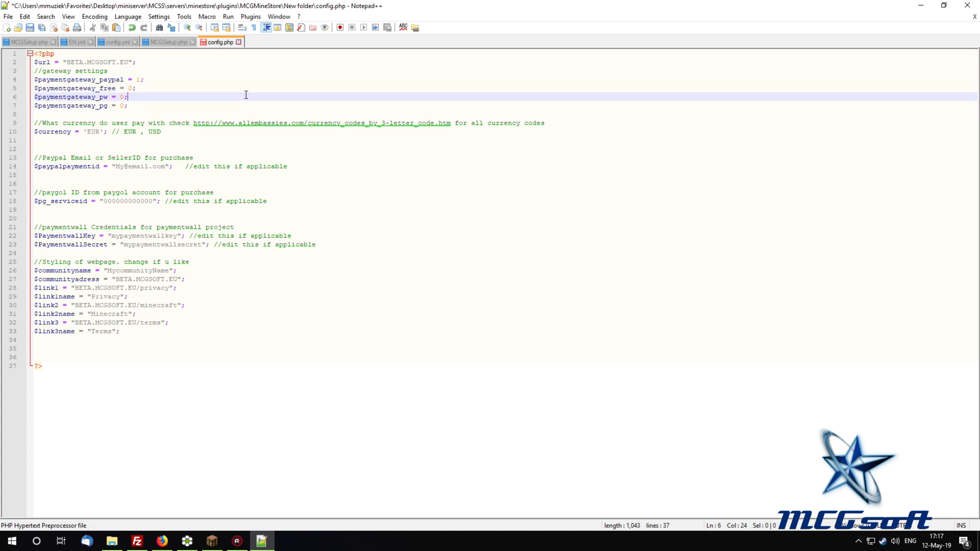
{"action": "double_click", "coordinate": [102, 80]}
{"action": "left_click", "coordinate": [147, 80]}
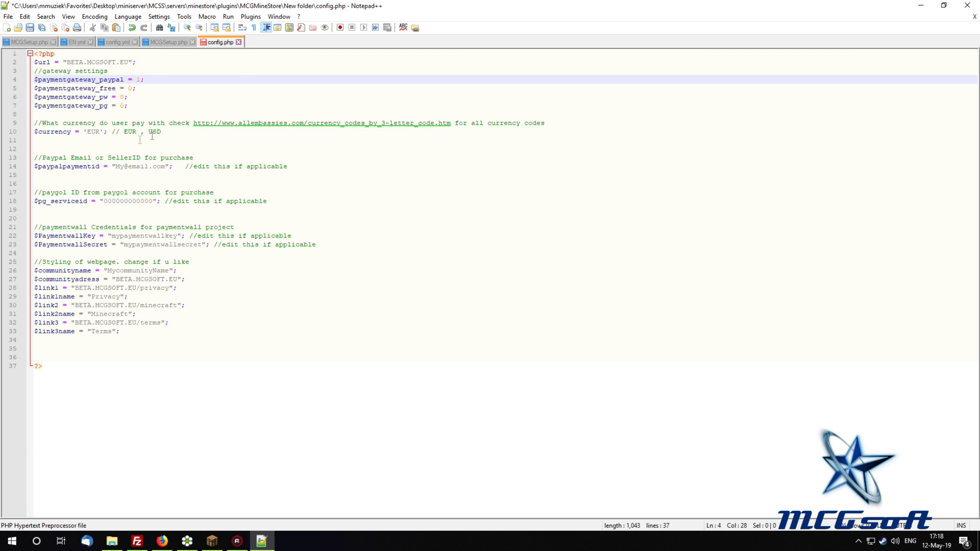
Examine the $currency line, look through its linked list of 3-letter currency codes in Firefox, close that page and return to Notepad++
{"action": "left_click_drag", "start_coordinate": [34, 132], "coordinate": [179, 132]}
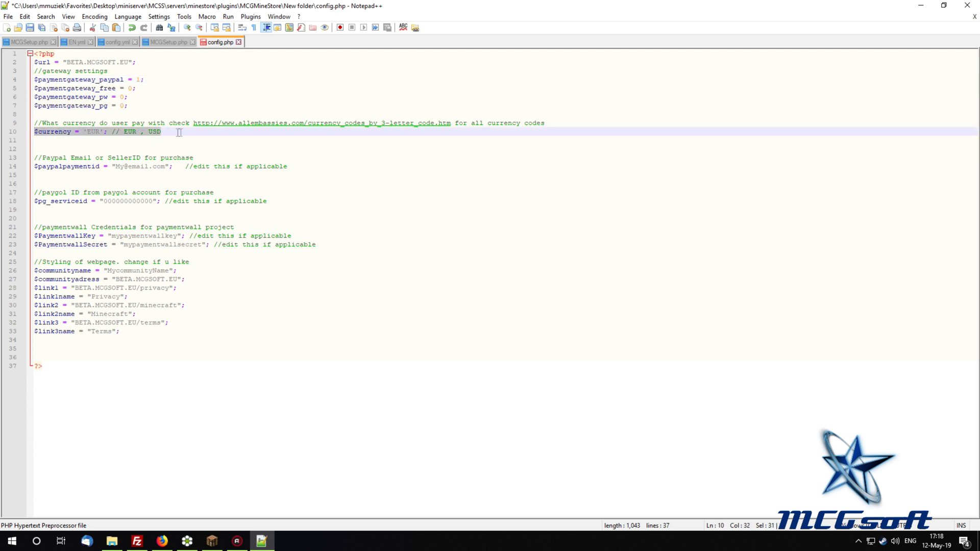
{"action": "left_click", "coordinate": [191, 133]}
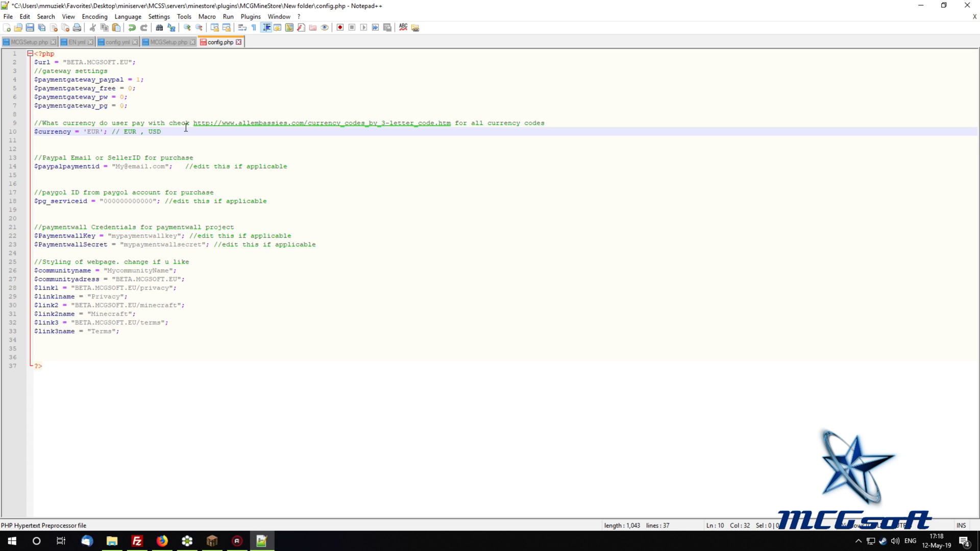
{"action": "double_click", "coordinate": [300, 125]}
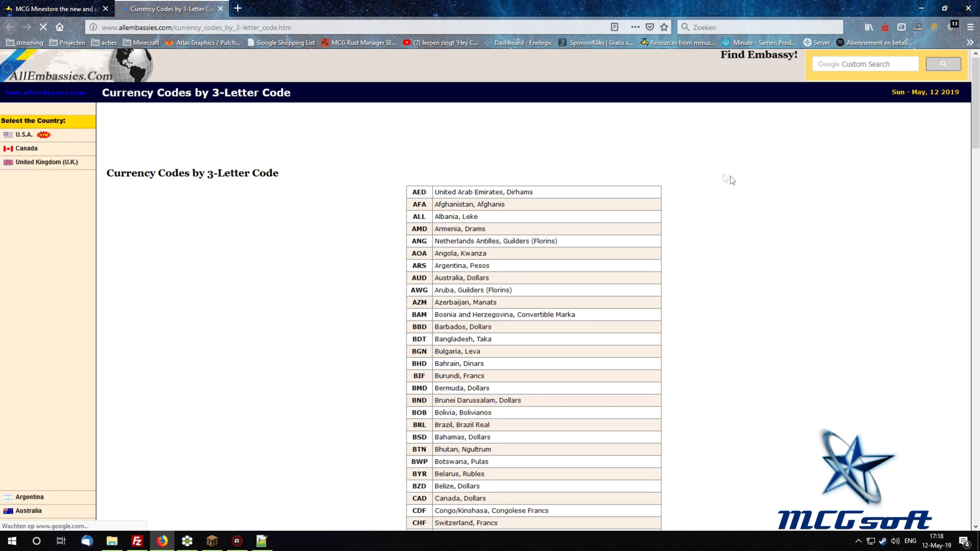
{"action": "scroll", "coordinate": [765, 195], "scroll_direction": "down", "scroll_amount": 8}
{"action": "scroll", "coordinate": [765, 196], "scroll_direction": "down", "scroll_amount": 20}
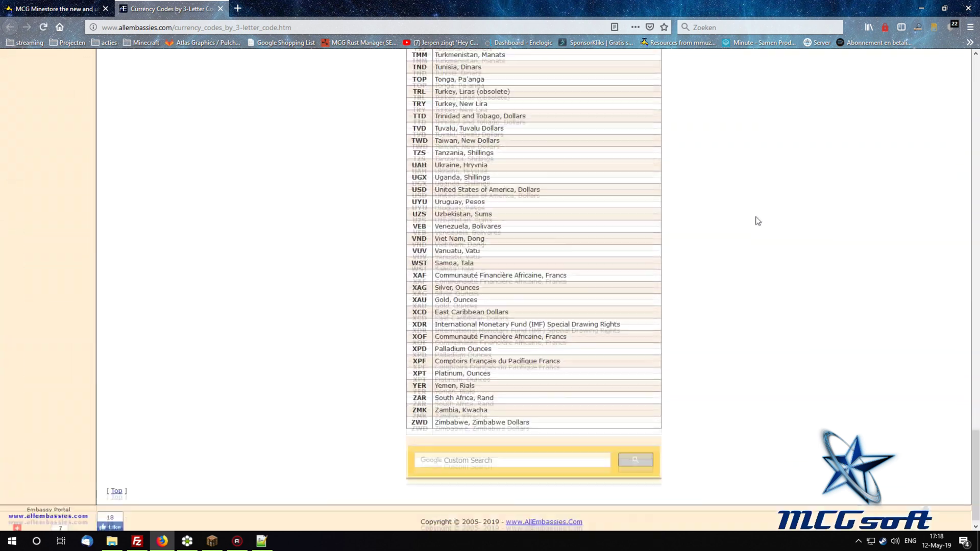
{"action": "scroll", "coordinate": [754, 223], "scroll_direction": "up", "scroll_amount": 20}
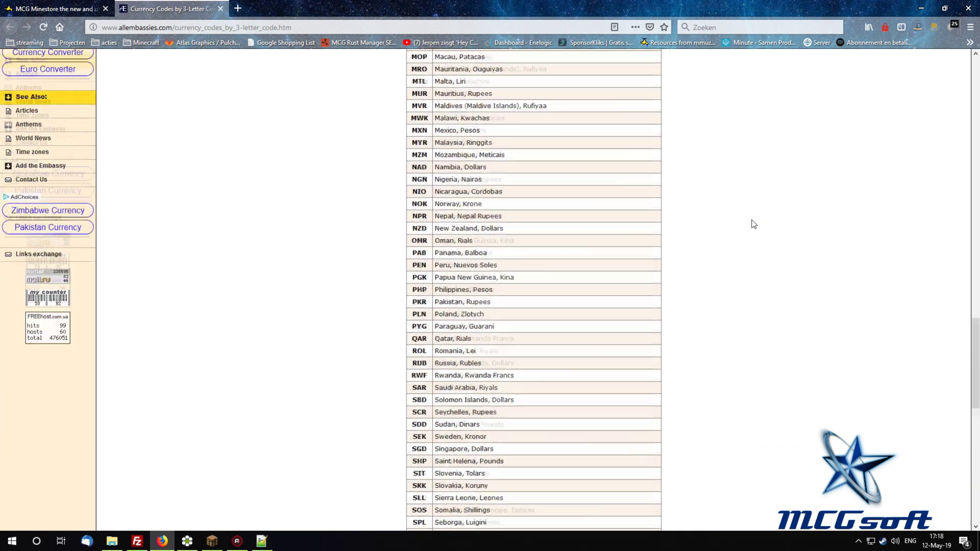
{"action": "scroll", "coordinate": [753, 224], "scroll_direction": "up", "scroll_amount": 15}
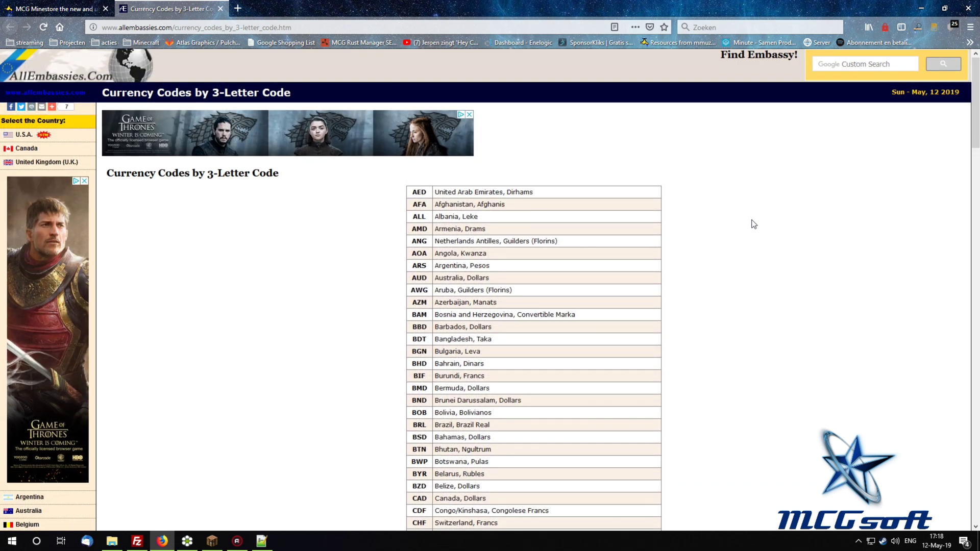
{"action": "left_click", "coordinate": [220, 10]}
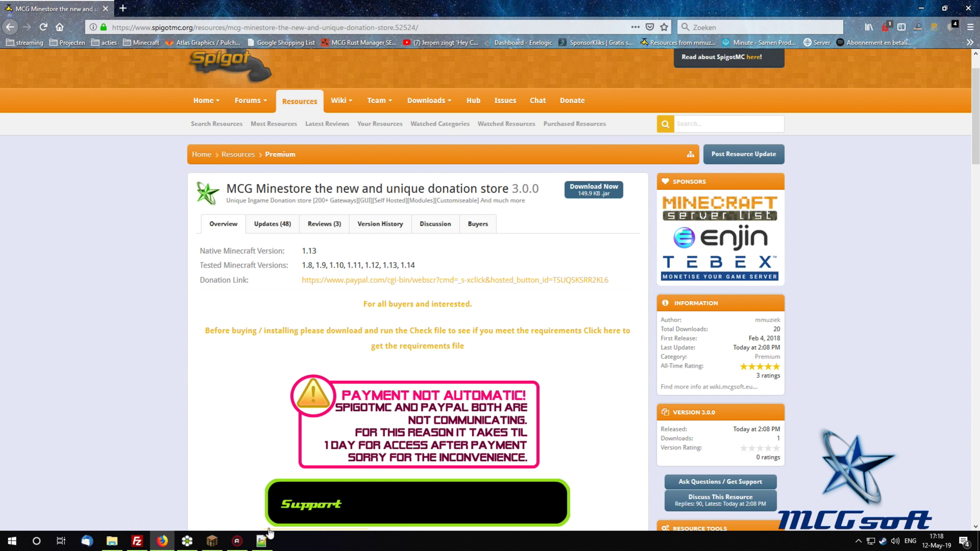
{"action": "left_click", "coordinate": [261, 542]}
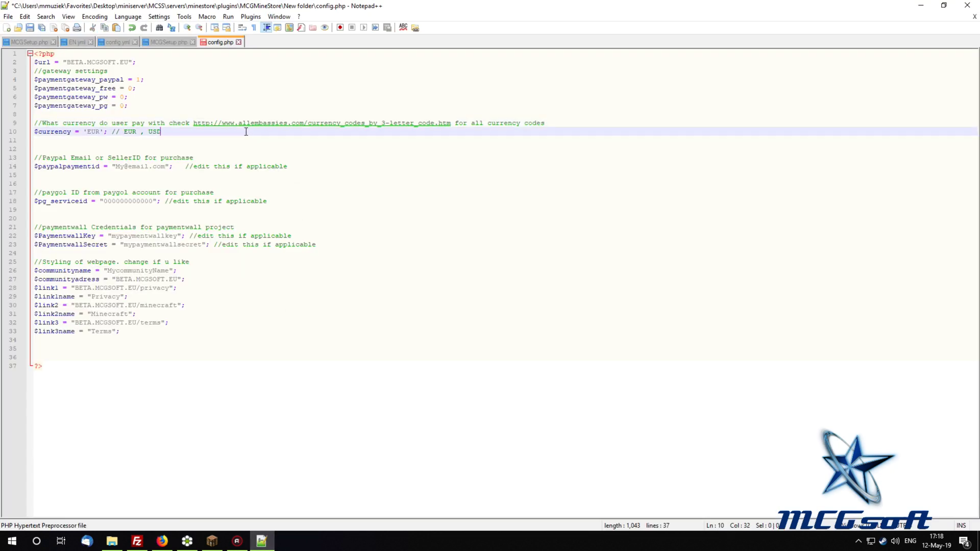
Examine the payment credential settings in config.php: the PayPal payment ID, the paygol service ID and the paymentwall key and secret
{"action": "left_click_drag", "start_coordinate": [33, 158], "coordinate": [238, 157]}
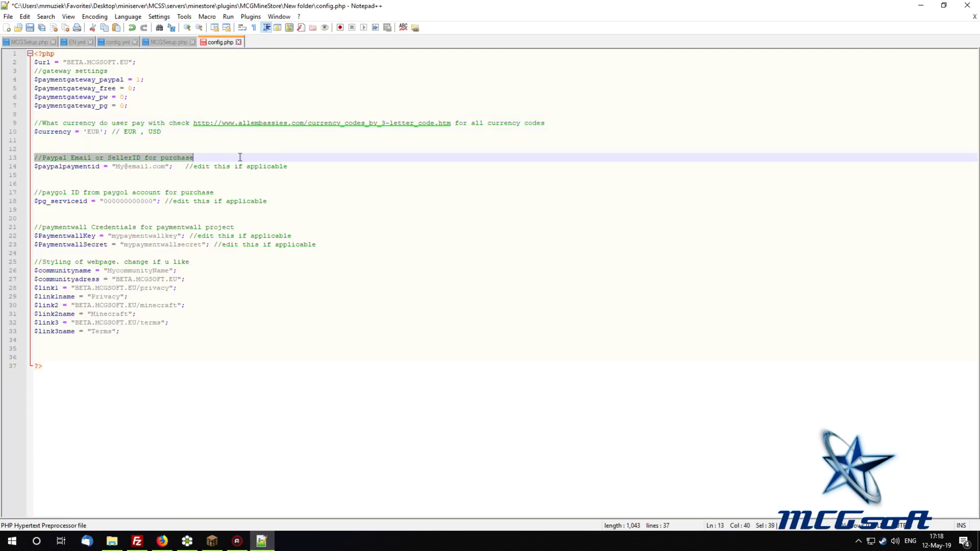
{"action": "double_click", "coordinate": [107, 79]}
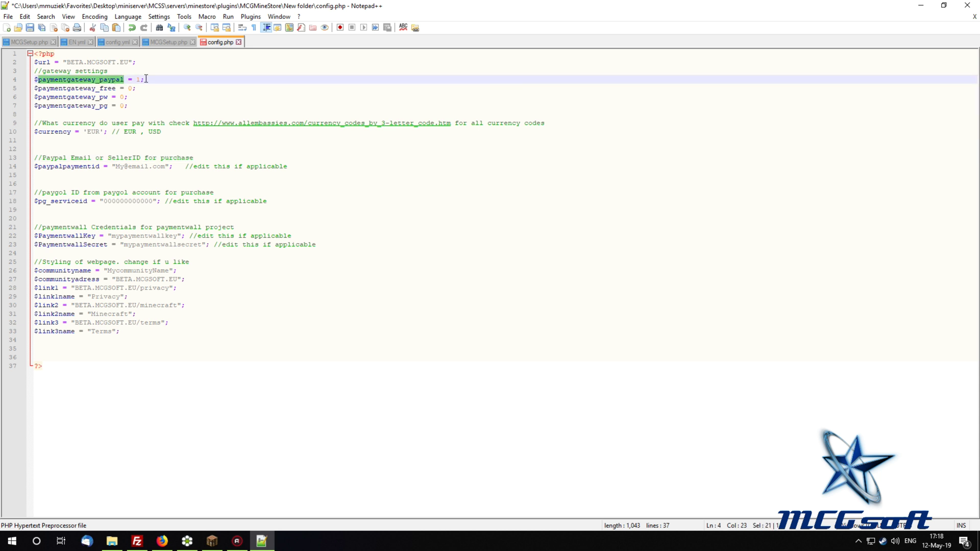
{"action": "left_click_drag", "start_coordinate": [98, 175], "coordinate": [179, 169]}
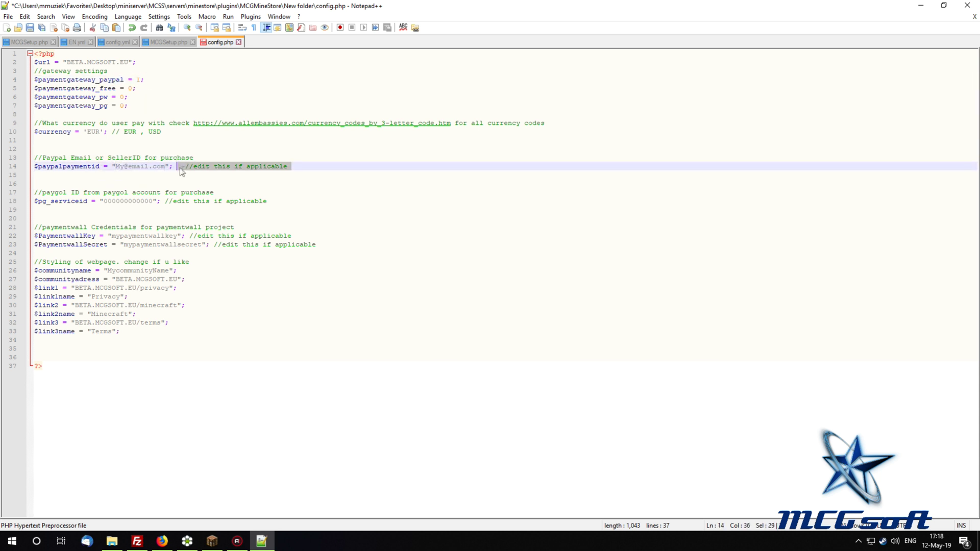
{"action": "left_click", "coordinate": [126, 169]}
{"action": "left_click_drag", "start_coordinate": [111, 166], "coordinate": [178, 166]}
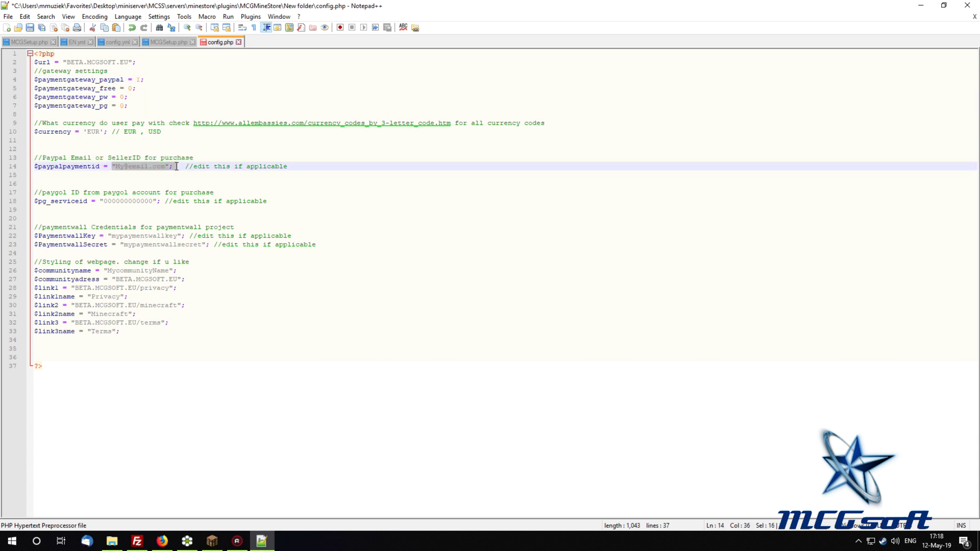
{"action": "left_click", "coordinate": [184, 192]}
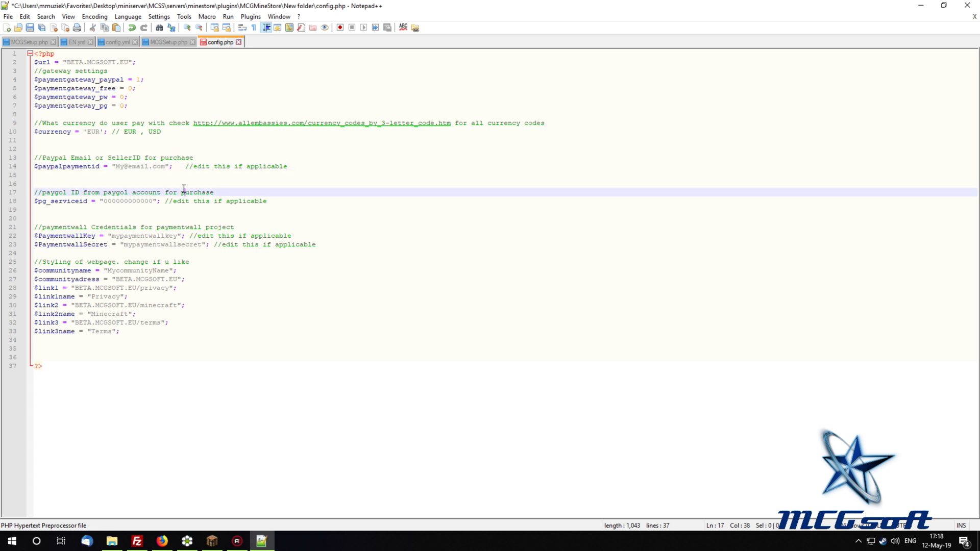
{"action": "left_click", "coordinate": [229, 193]}
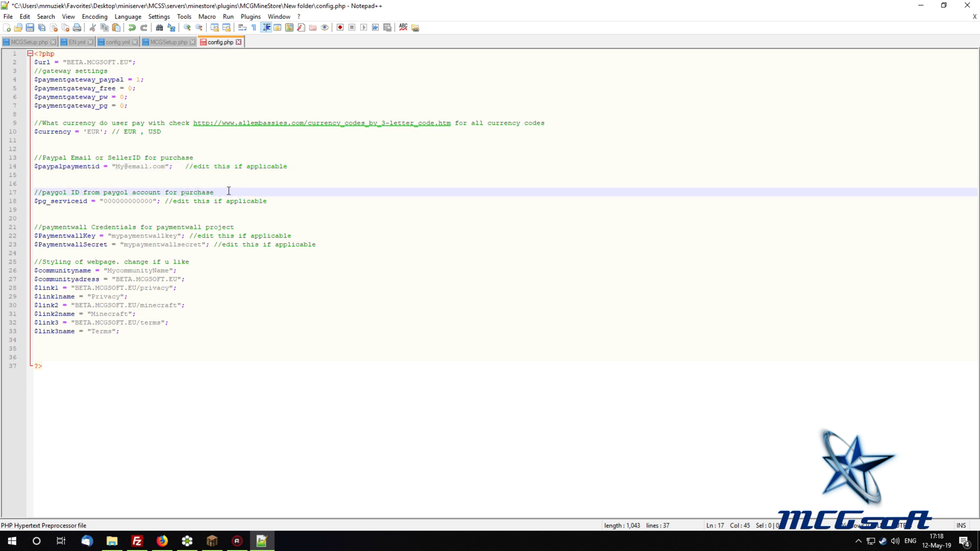
{"action": "double_click", "coordinate": [118, 202]}
{"action": "left_click", "coordinate": [272, 193]}
{"action": "left_click_drag", "start_coordinate": [34, 235], "coordinate": [329, 247]}
{"action": "left_click", "coordinate": [331, 266]}
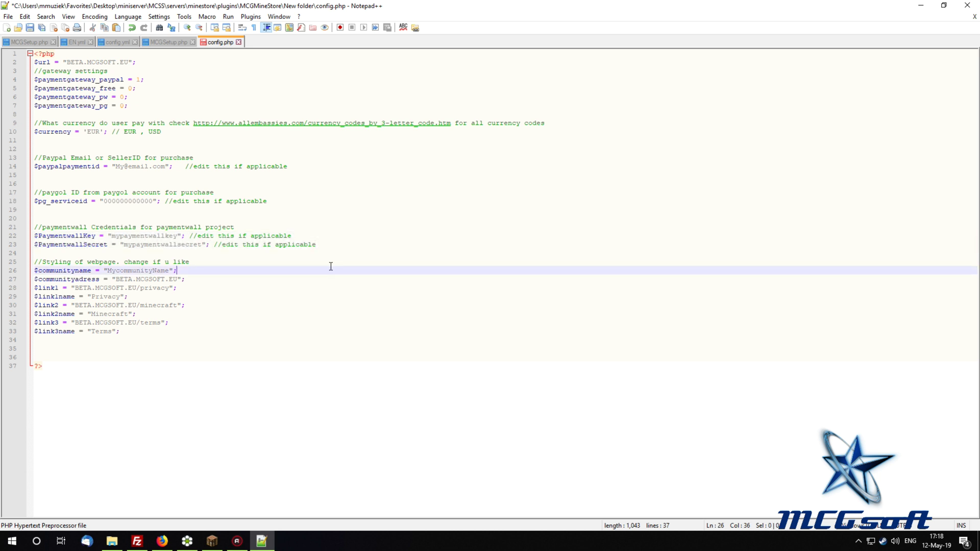
Examine the webpage styling section, in particular the $communityname and $communityadress lines
{"action": "left_click_drag", "start_coordinate": [37, 262], "coordinate": [216, 339]}
{"action": "left_click", "coordinate": [221, 301]}
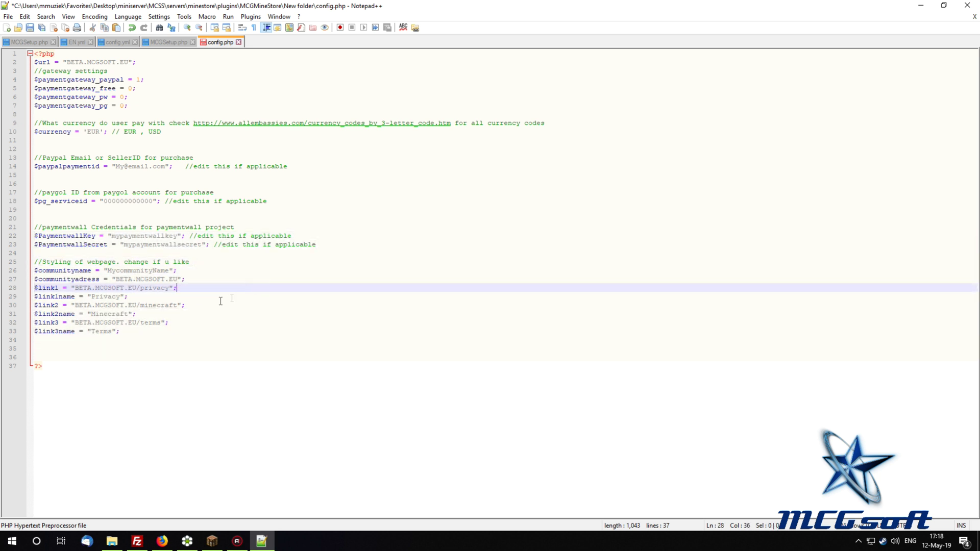
{"action": "double_click", "coordinate": [60, 272]}
{"action": "double_click", "coordinate": [136, 270]}
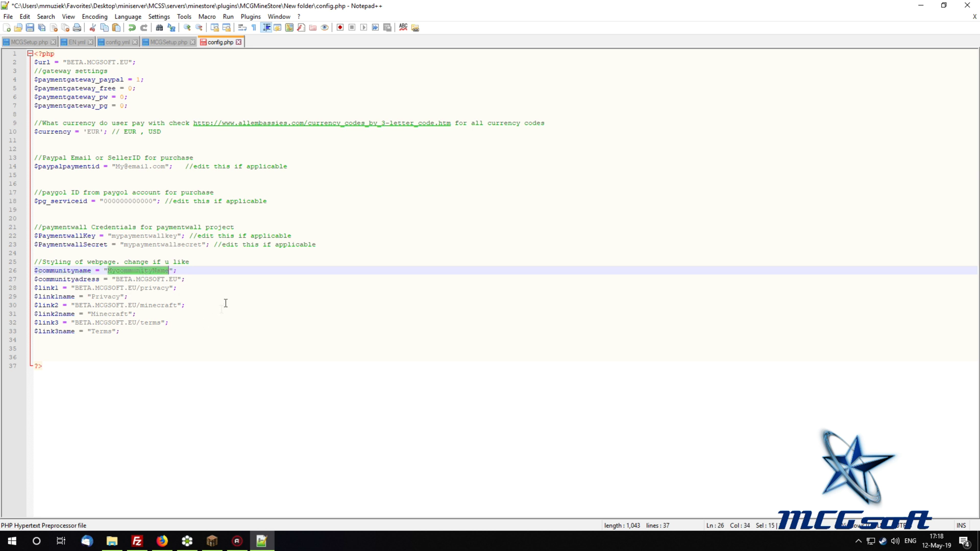
{"action": "key", "text": "End"}
{"action": "double_click", "coordinate": [69, 279]}
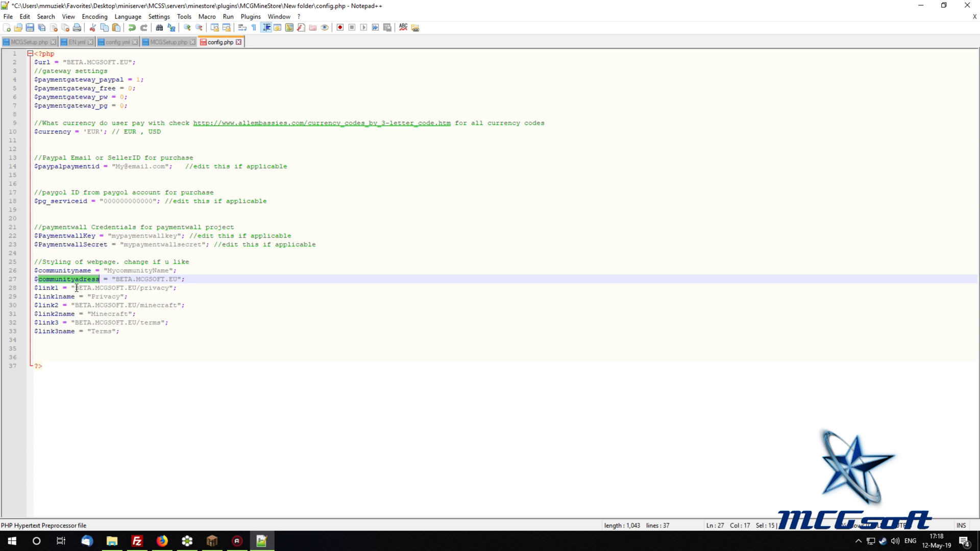
{"action": "left_click_drag", "start_coordinate": [112, 279], "coordinate": [216, 302]}
{"action": "left_click", "coordinate": [223, 271]}
{"action": "left_click", "coordinate": [205, 280]}
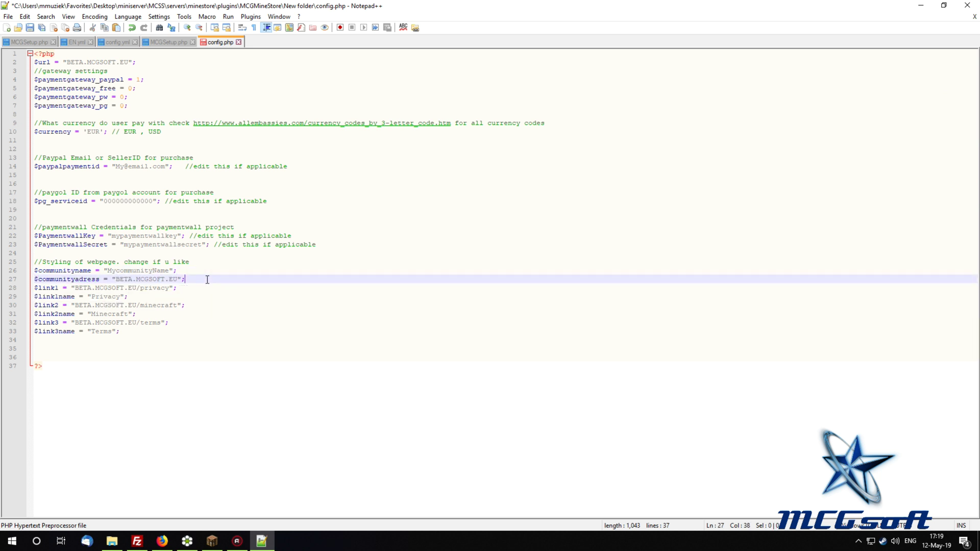
Examine the three webpage links and their names, from $link1 to $link3name
{"action": "left_click_drag", "start_coordinate": [71, 288], "coordinate": [189, 328]}
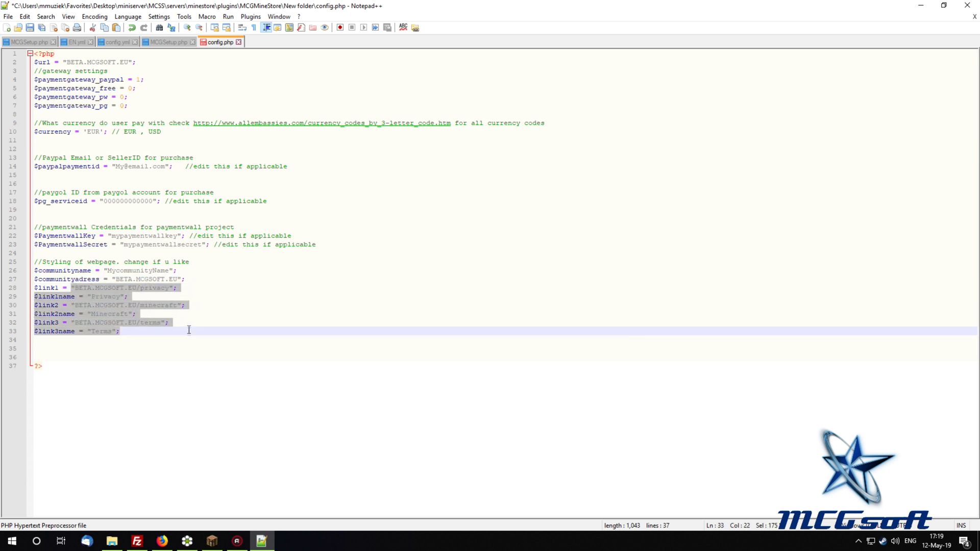
{"action": "left_click", "coordinate": [207, 323]}
{"action": "left_click", "coordinate": [204, 285]}
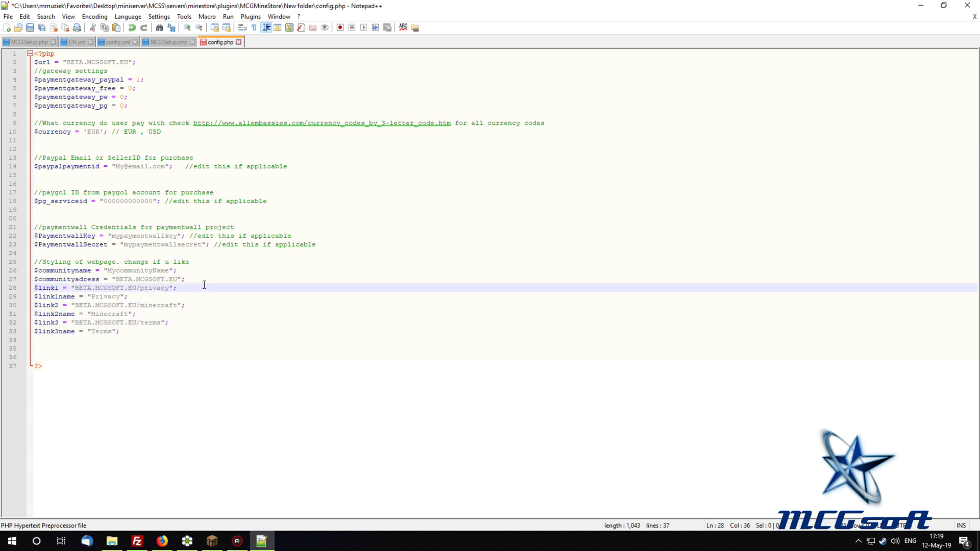
{"action": "left_click_drag", "start_coordinate": [75, 288], "coordinate": [169, 288]}
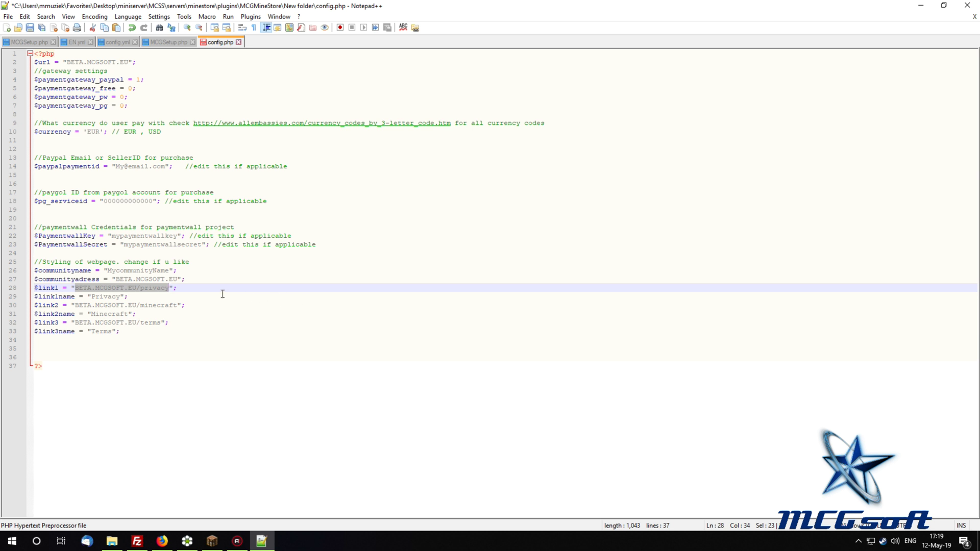
{"action": "left_click", "coordinate": [160, 279]}
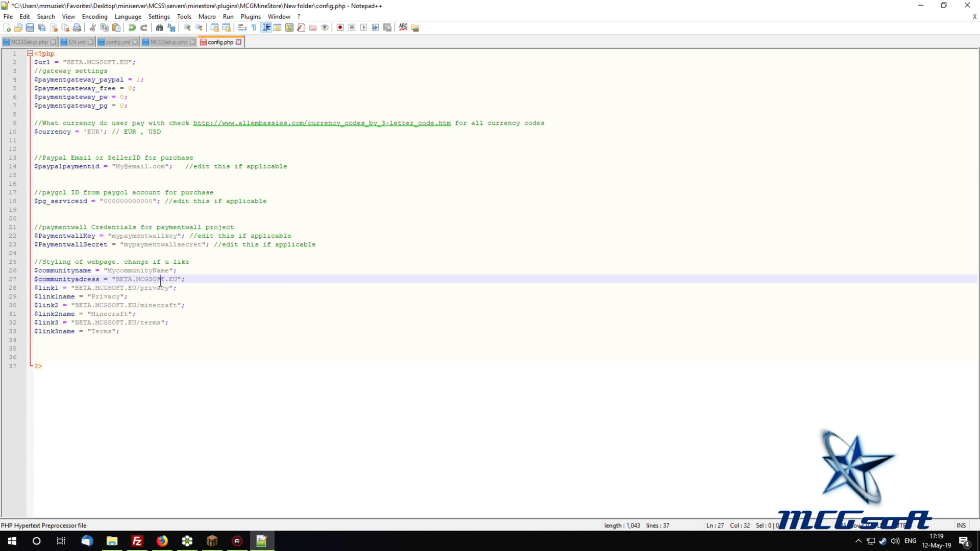
{"action": "double_click", "coordinate": [116, 297]}
{"action": "left_click", "coordinate": [341, 269]}
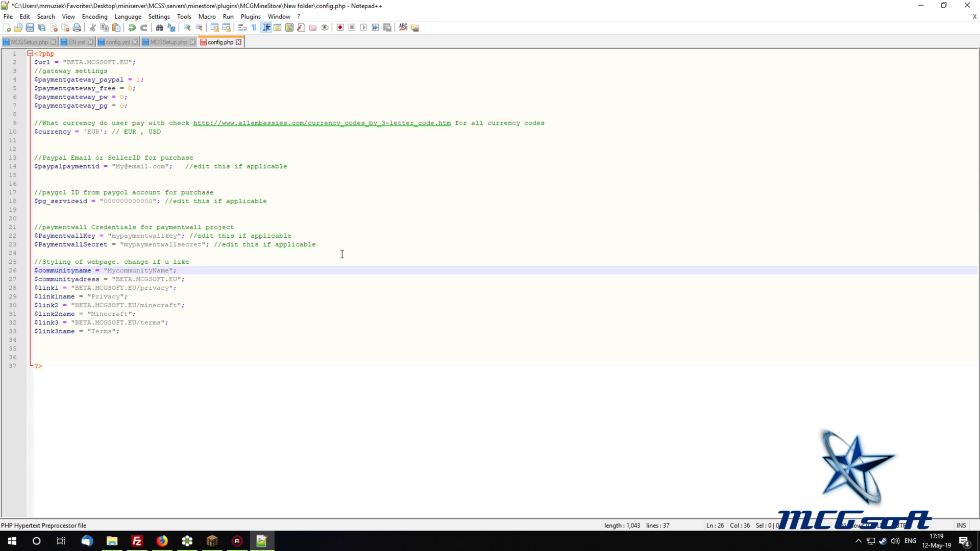
{"action": "left_click", "coordinate": [513, 280]}
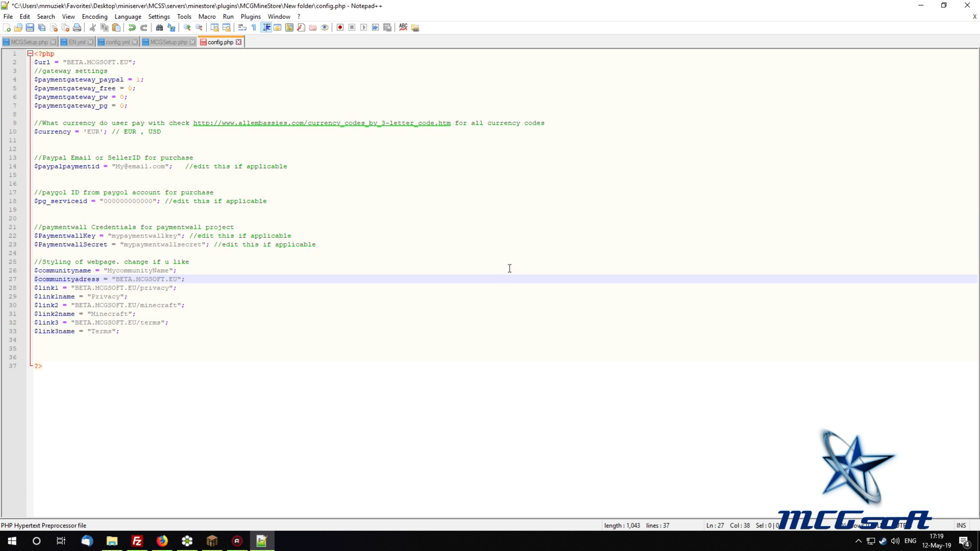
{"action": "left_click", "coordinate": [412, 231]}
{"action": "left_click", "coordinate": [236, 331]}
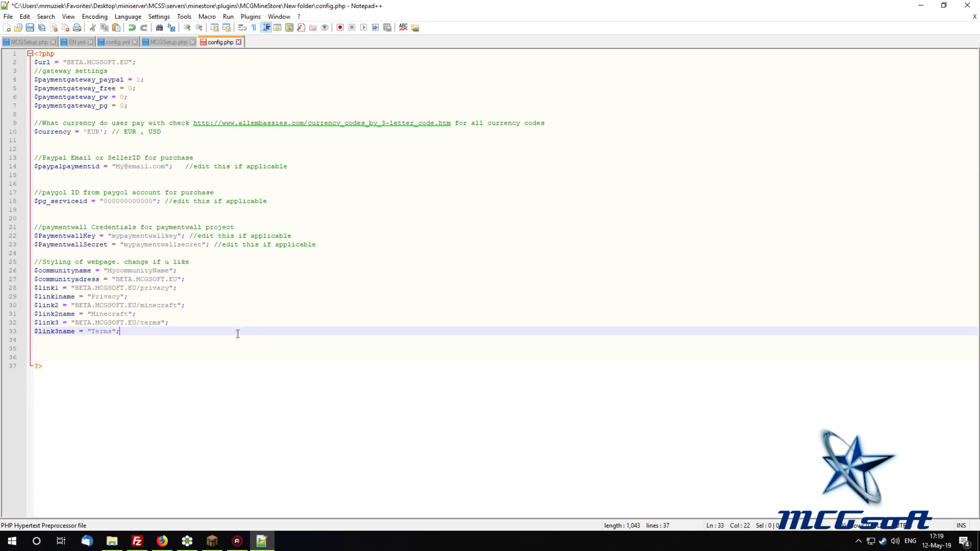
Save config.php and check its four payment gateway switches
{"action": "key", "text": "ctrl+shift+Home"}
{"action": "left_click", "coordinate": [214, 296]}
{"action": "left_click", "coordinate": [30, 29]}
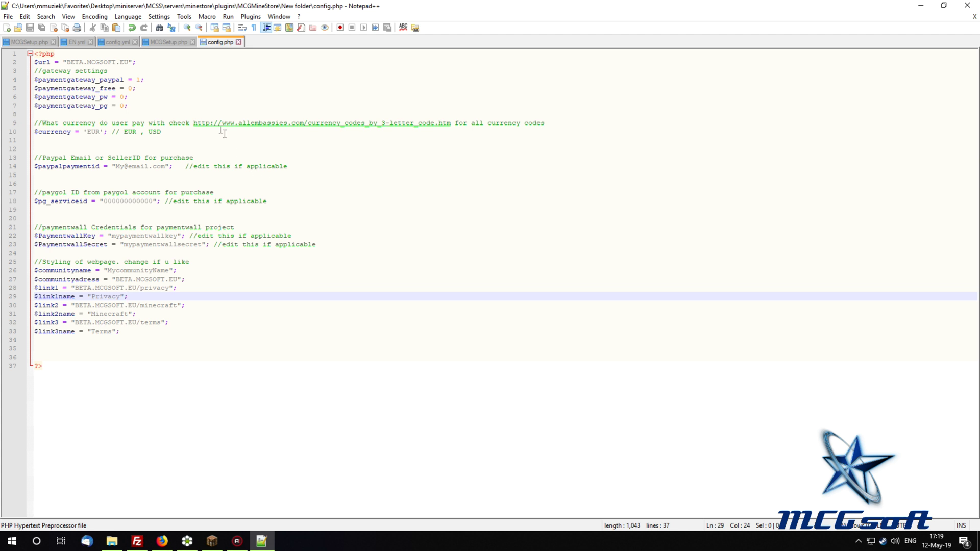
{"action": "left_click_drag", "start_coordinate": [129, 106], "coordinate": [34, 77]}
{"action": "left_click", "coordinate": [170, 97]}
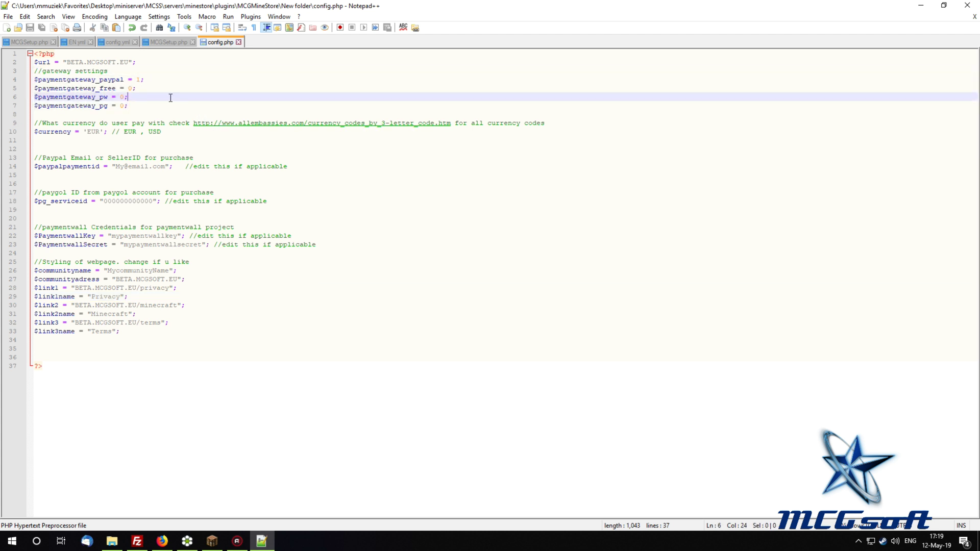
Open config.yml from the MCGMineStore plugin folder and check the paygol and paypal entries under Gateways
{"action": "left_click", "coordinate": [124, 545]}
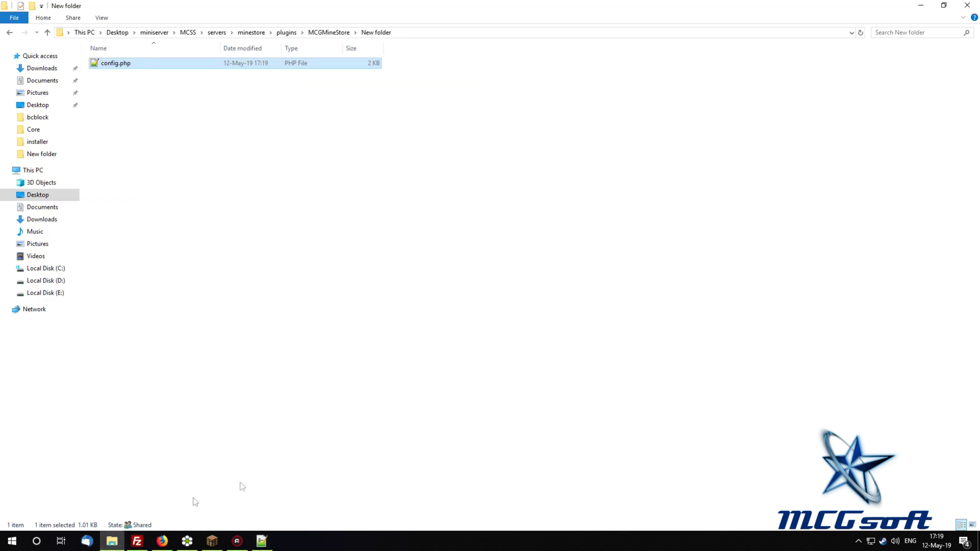
{"action": "left_click", "coordinate": [323, 33]}
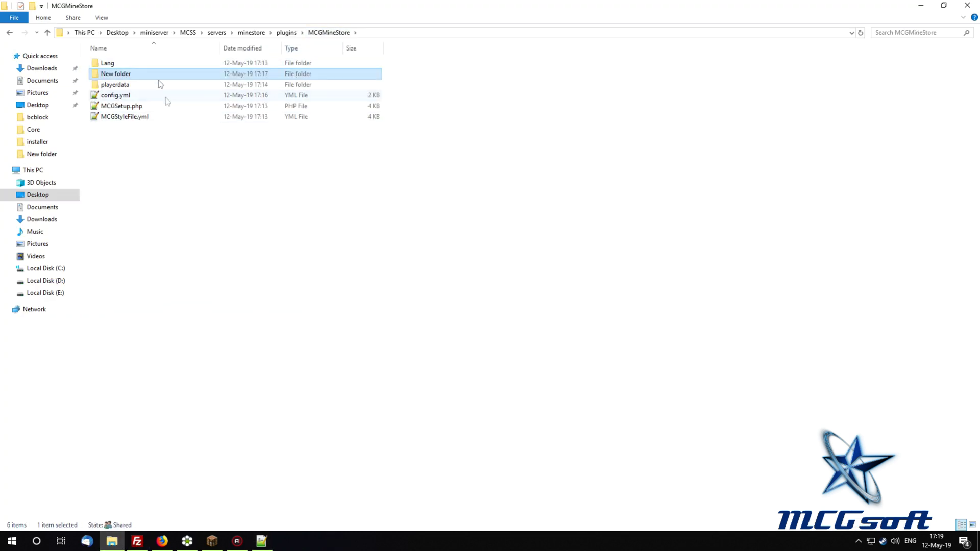
{"action": "double_click", "coordinate": [123, 96]}
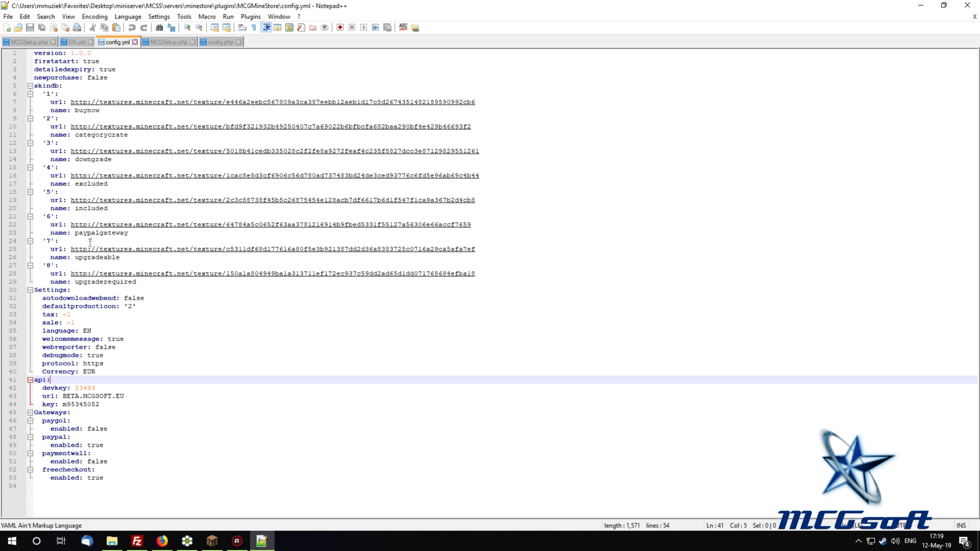
{"action": "left_click", "coordinate": [58, 420]}
{"action": "left_click", "coordinate": [59, 437]}
{"action": "left_click", "coordinate": [59, 447]}
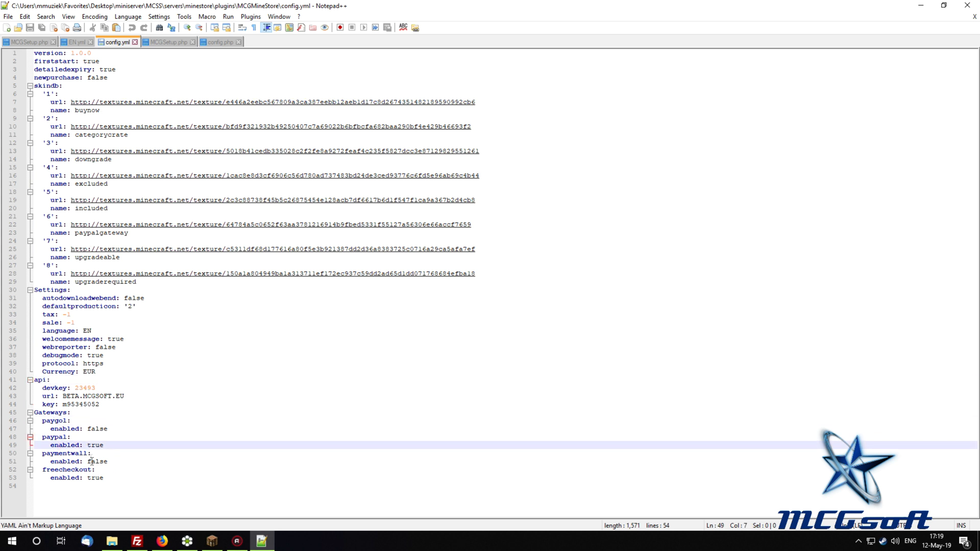
Set the freecheckout gateway's enabled value to false and save config.yml
{"action": "double_click", "coordinate": [95, 480]}
{"action": "type", "text": "false"}
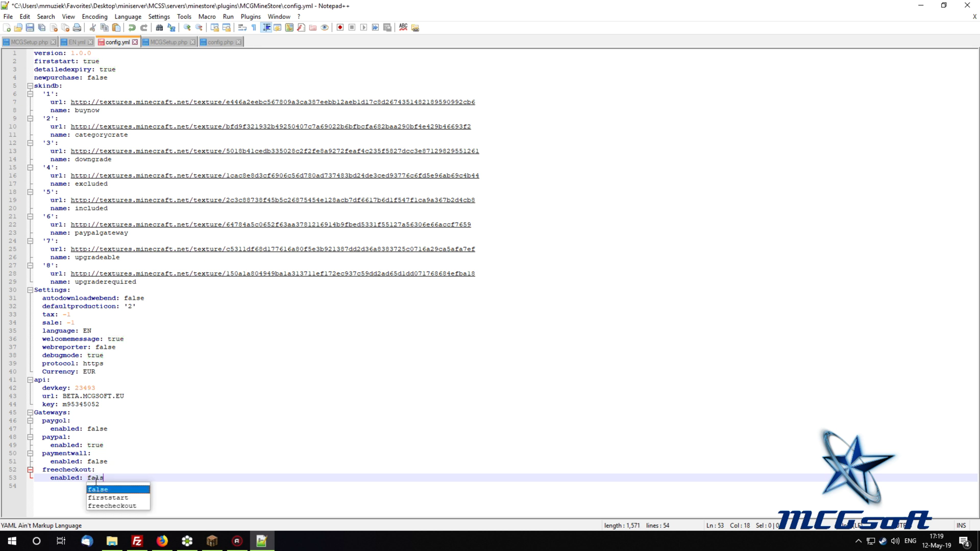
{"action": "left_click", "coordinate": [210, 403]}
{"action": "left_click", "coordinate": [31, 29]}
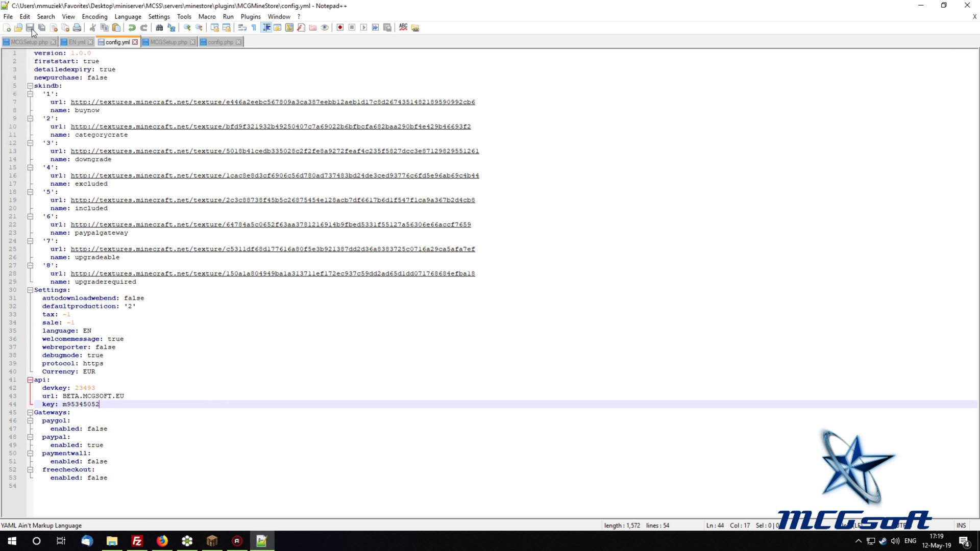
{"action": "left_click", "coordinate": [246, 446]}
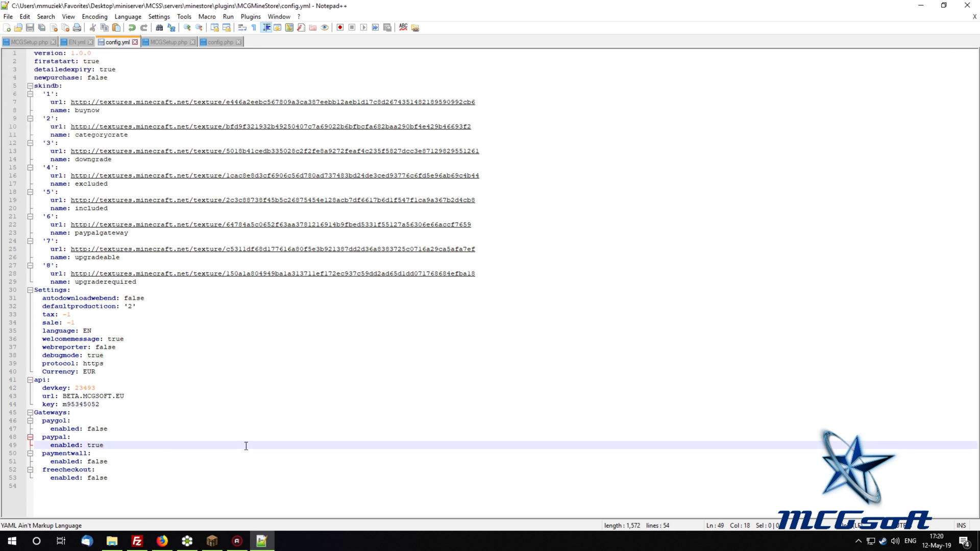
Examine the key line in the api section of config.yml
{"action": "left_click", "coordinate": [116, 407]}
{"action": "key", "text": "shift+Left"}
{"action": "key", "text": "shift+Left"}
{"action": "key", "text": "shift+Left"}
{"action": "key", "text": "shift+Left"}
{"action": "key", "text": "shift+Left"}
{"action": "key", "text": "shift+Left"}
{"action": "key", "text": "shift+Left"}
{"action": "key", "text": "shift+Left"}
{"action": "key", "text": "shift+Left"}
{"action": "key", "text": "shift+Left"}
{"action": "key", "text": "shift+Left"}
{"action": "key", "text": "shift+Left"}
{"action": "key", "text": "shift+Left"}
{"action": "key", "text": "shift+Left"}
{"action": "key", "text": "shift+Left"}
{"action": "key", "text": "shift+Left"}
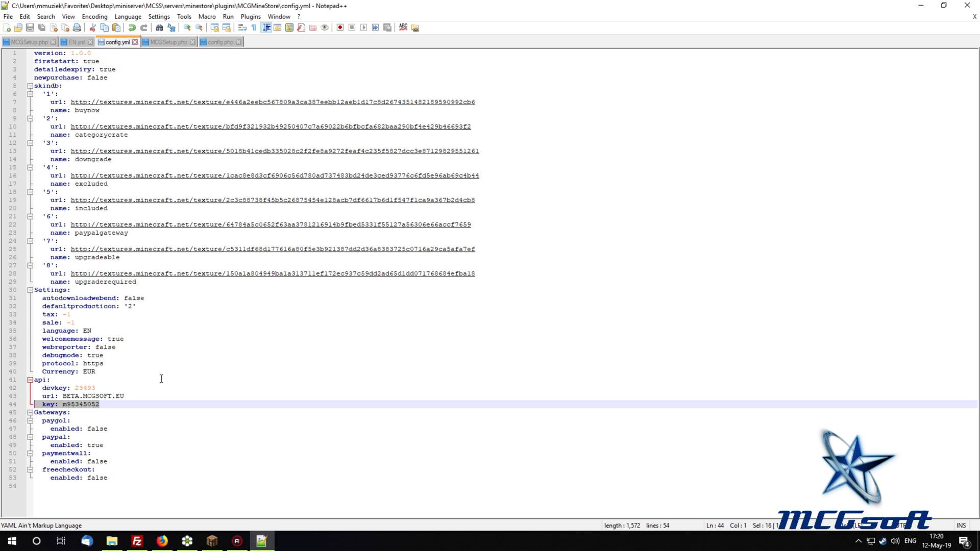
Examine the Settings section of config.yml, in particular autodownloadwebend and the entries from defaultproducticon downward
{"action": "left_click", "coordinate": [311, 300]}
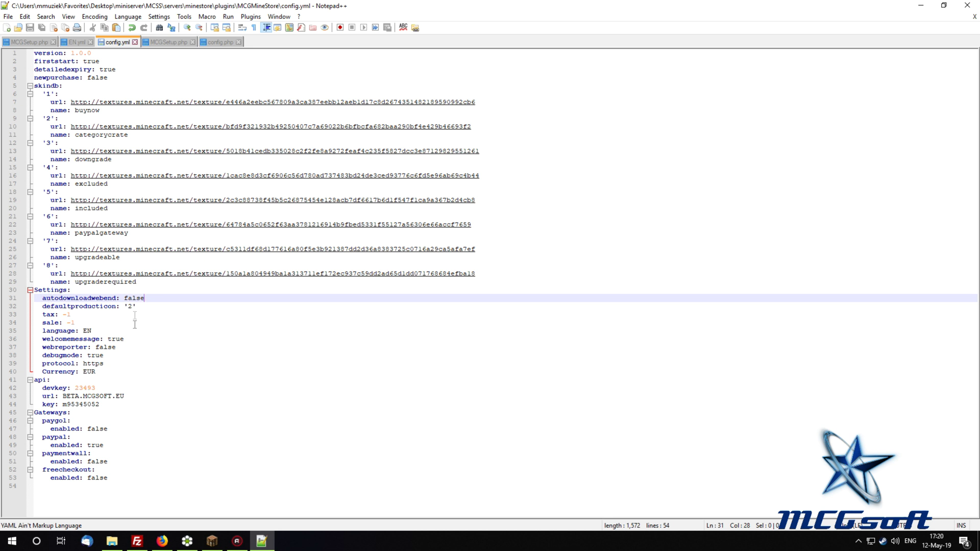
{"action": "left_click_drag", "start_coordinate": [47, 297], "coordinate": [169, 300]}
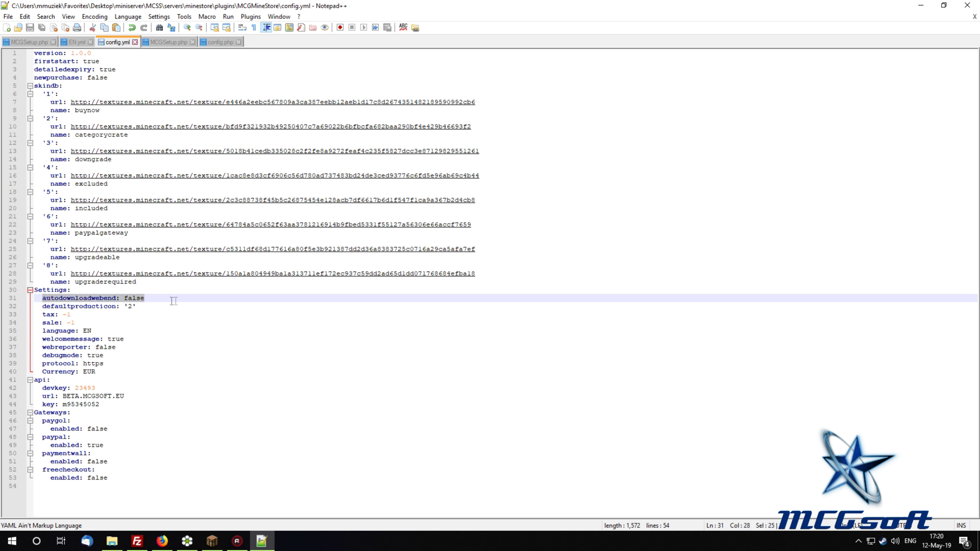
{"action": "left_click", "coordinate": [256, 331]}
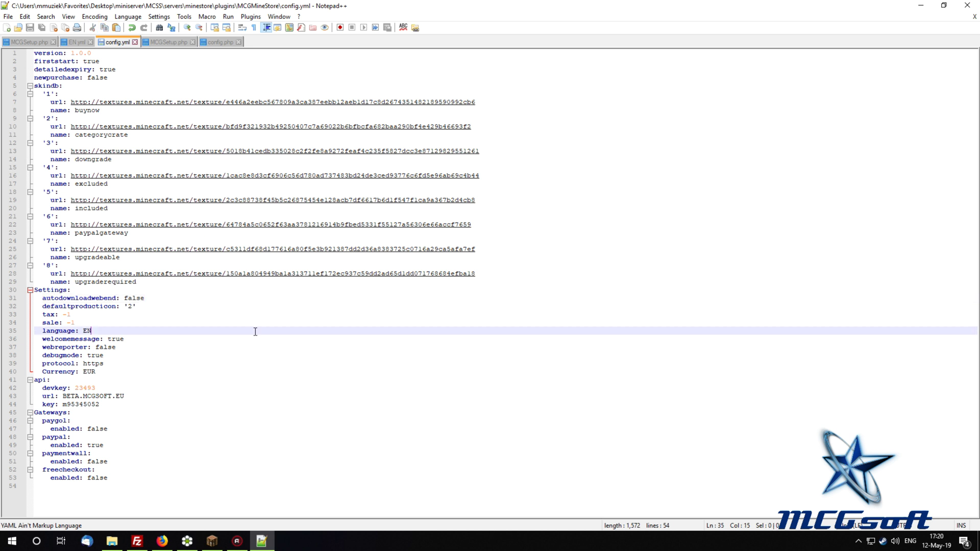
{"action": "left_click", "coordinate": [153, 306]}
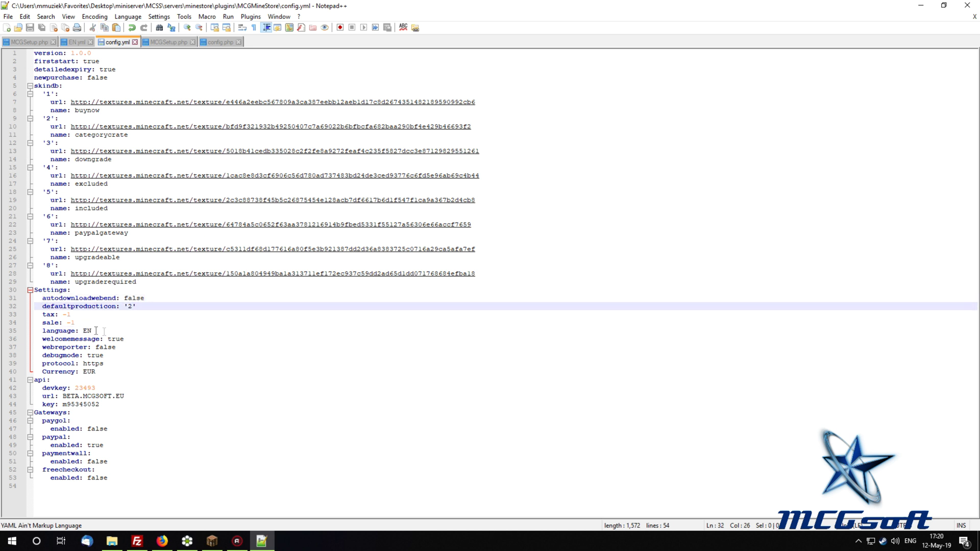
{"action": "left_click_drag", "start_coordinate": [59, 307], "coordinate": [74, 363]}
{"action": "left_click", "coordinate": [146, 330]}
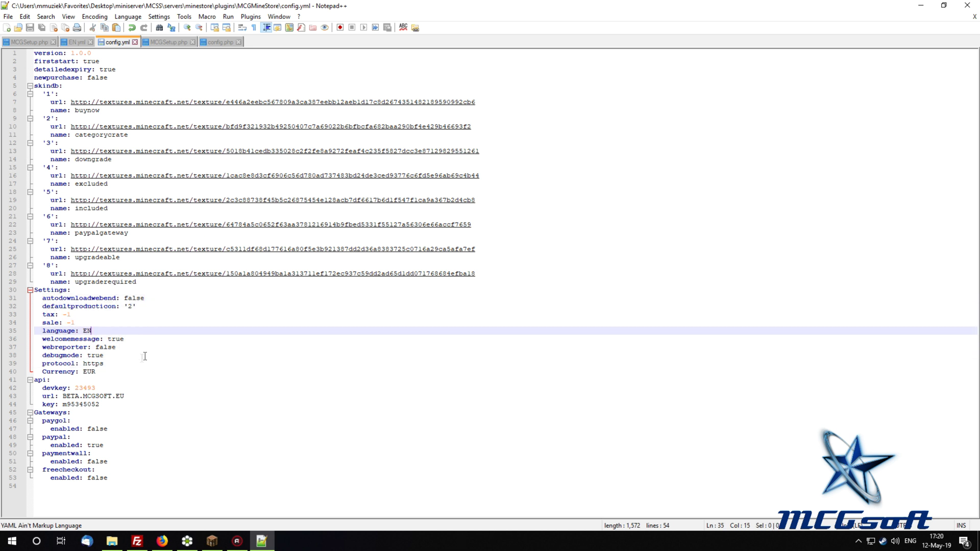
Examine the protocol setting, removing the final s from its value and restoring it to https
{"action": "left_click_drag", "start_coordinate": [43, 364], "coordinate": [121, 365]}
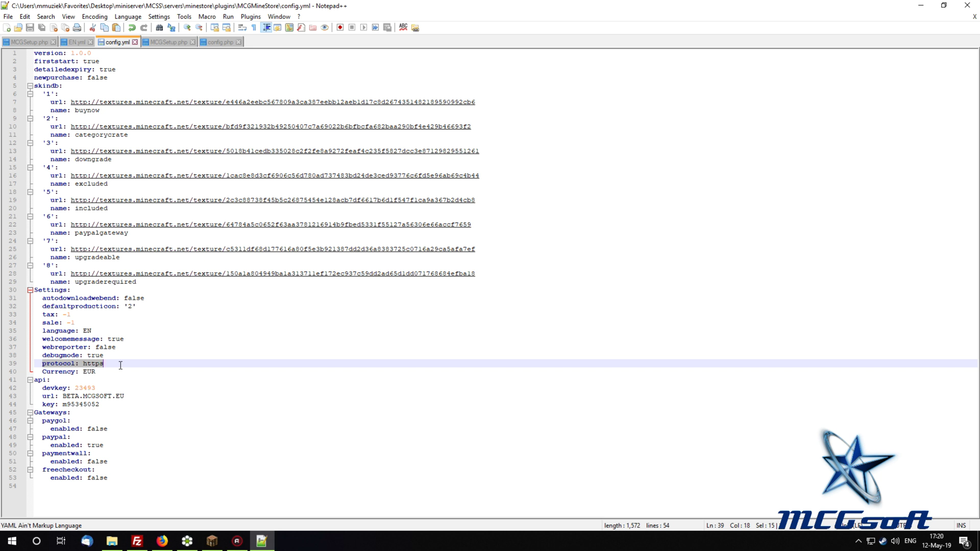
{"action": "left_click", "coordinate": [120, 365]}
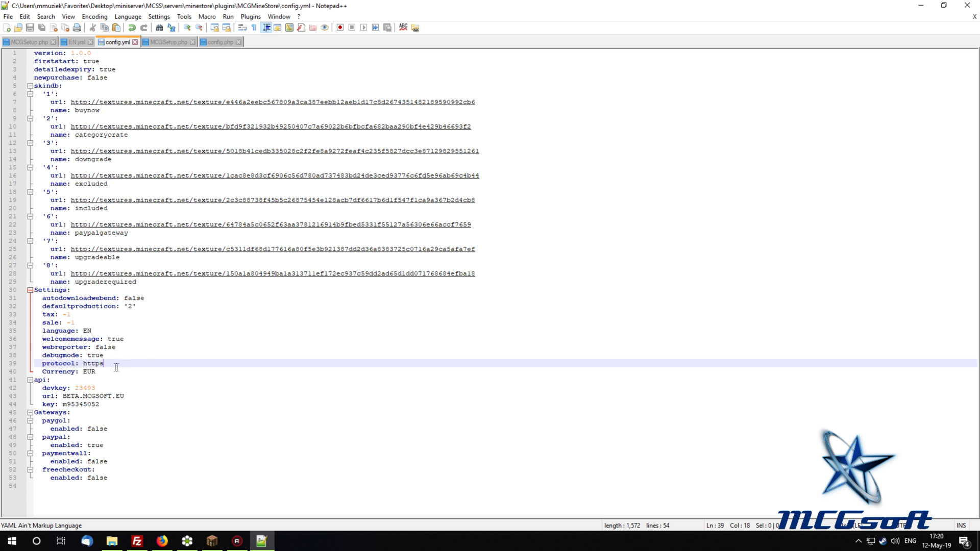
{"action": "key", "text": "BackSpace"}
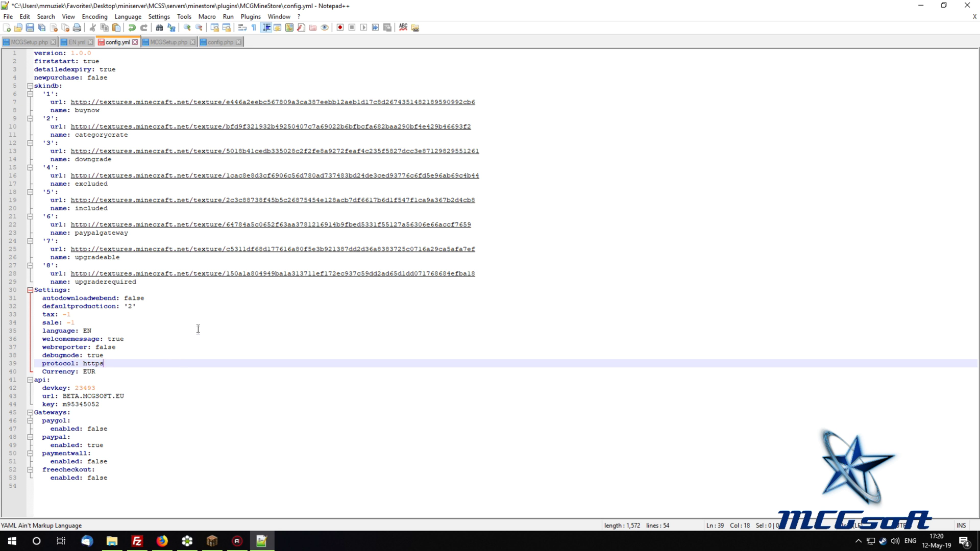
{"action": "left_click", "coordinate": [200, 313]}
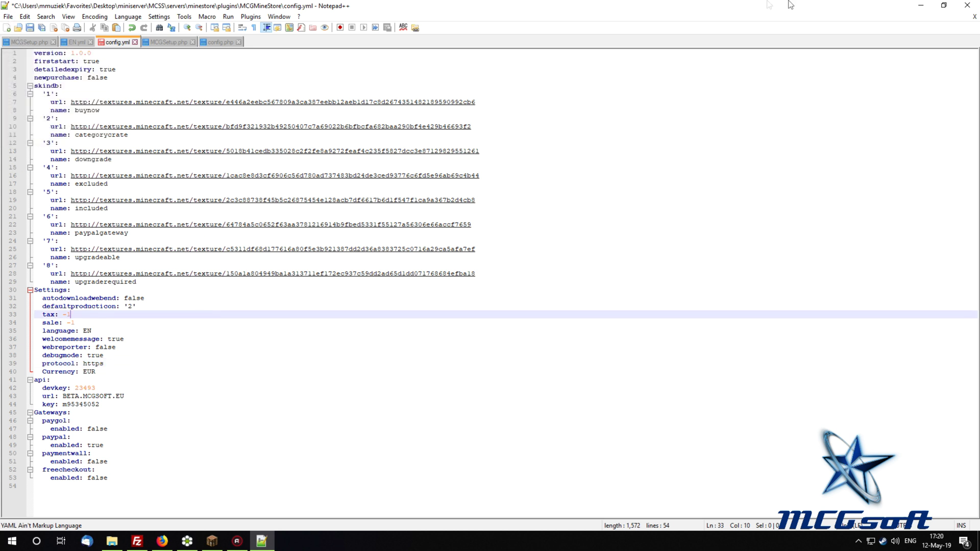
Close Notepad++ while saving config.yml, and switch to Minecraft
{"action": "left_click", "coordinate": [967, 5]}
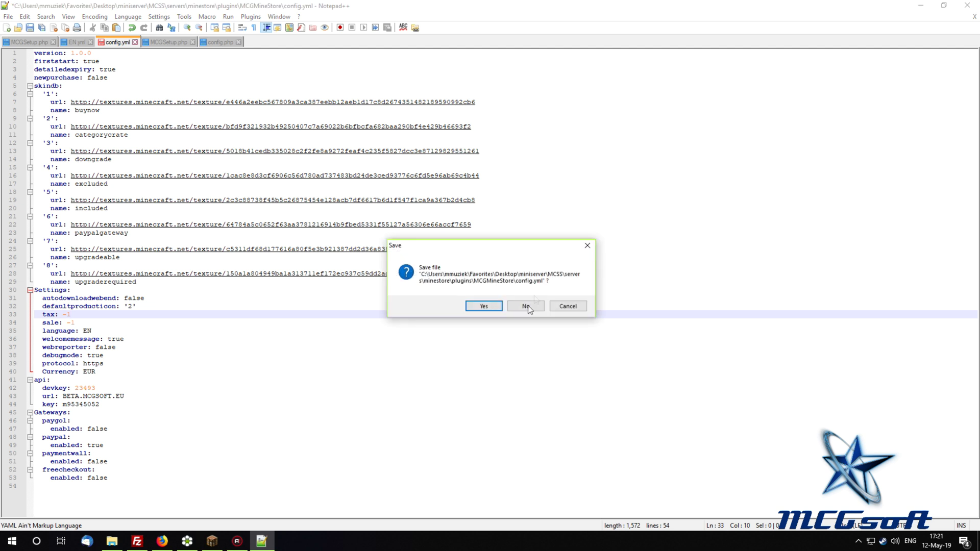
{"action": "left_click", "coordinate": [483, 307]}
{"action": "left_click", "coordinate": [212, 540]}
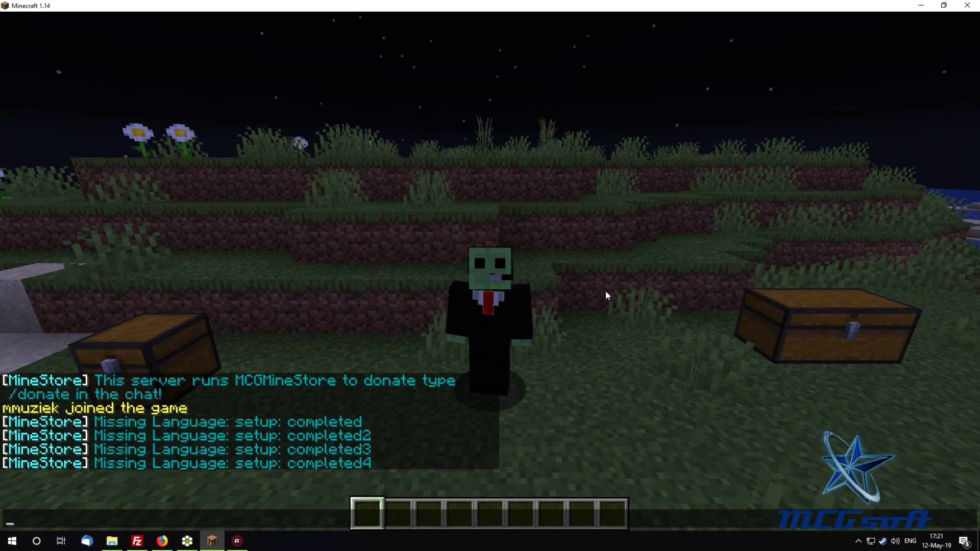
Close the chat, change to first-person view and walk around the grassy area near the chests
{"action": "key", "text": "Escape"}
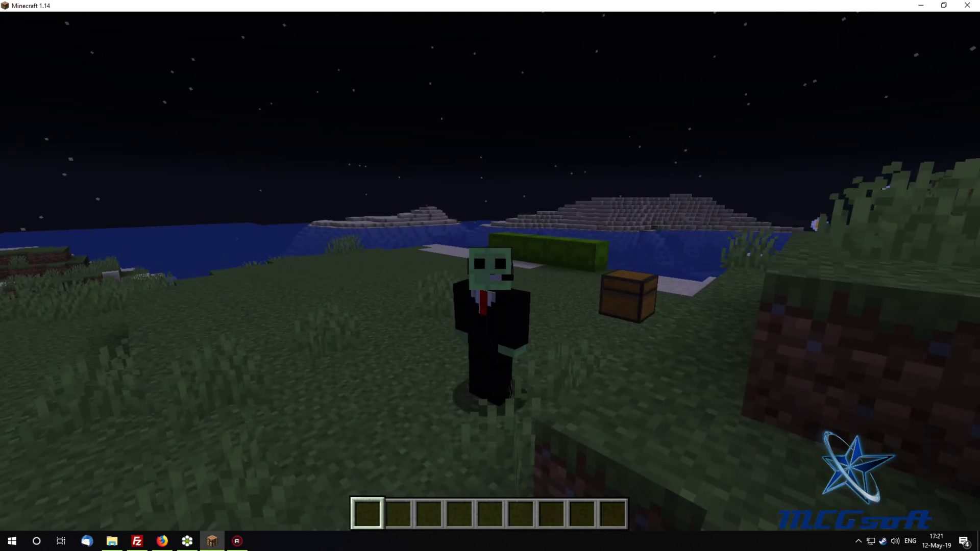
{"action": "key", "text": "F5"}
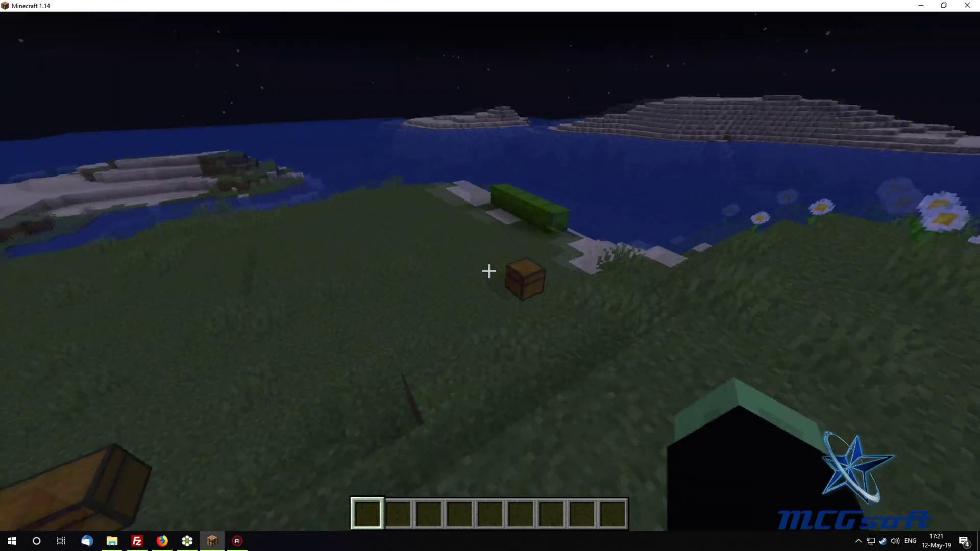
{"action": "key", "text": "w"}
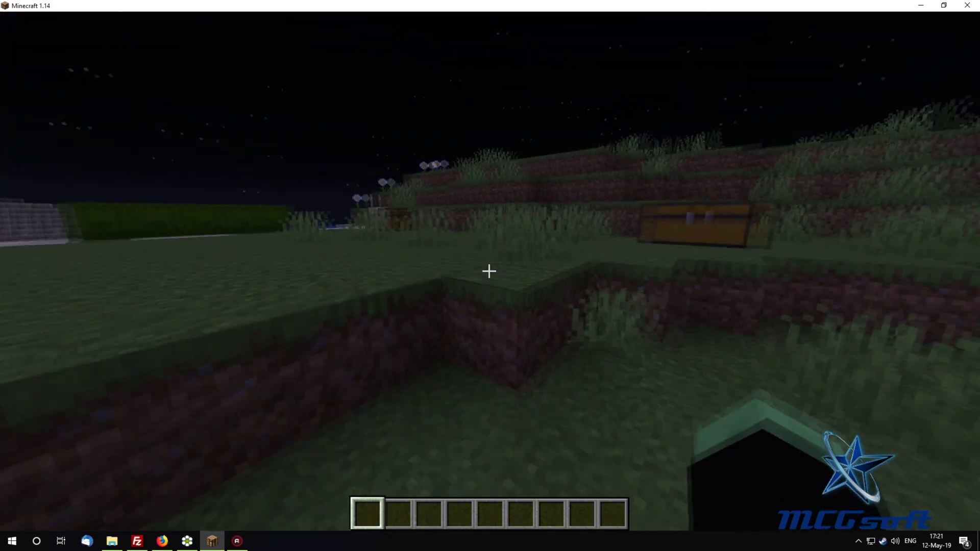
{"action": "key", "text": "w"}
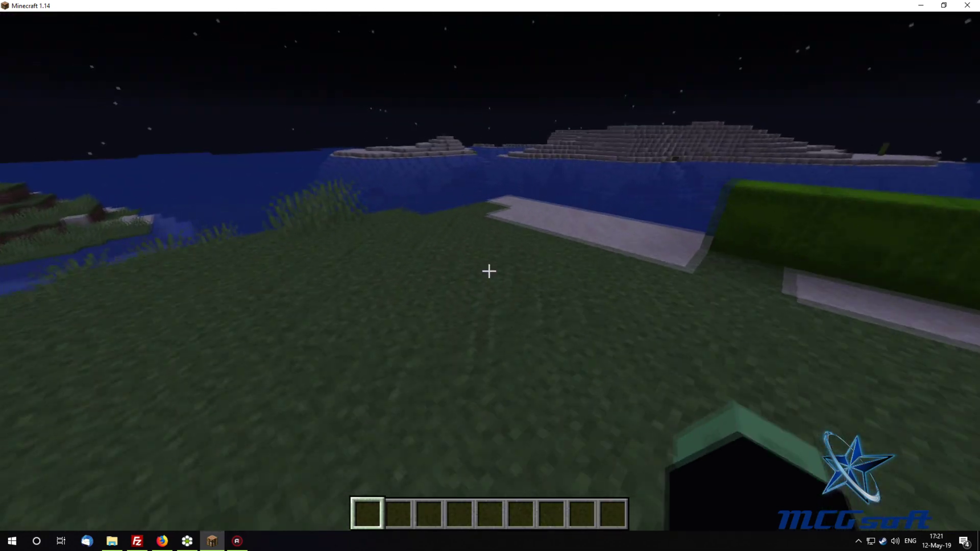
{"action": "key", "text": "w"}
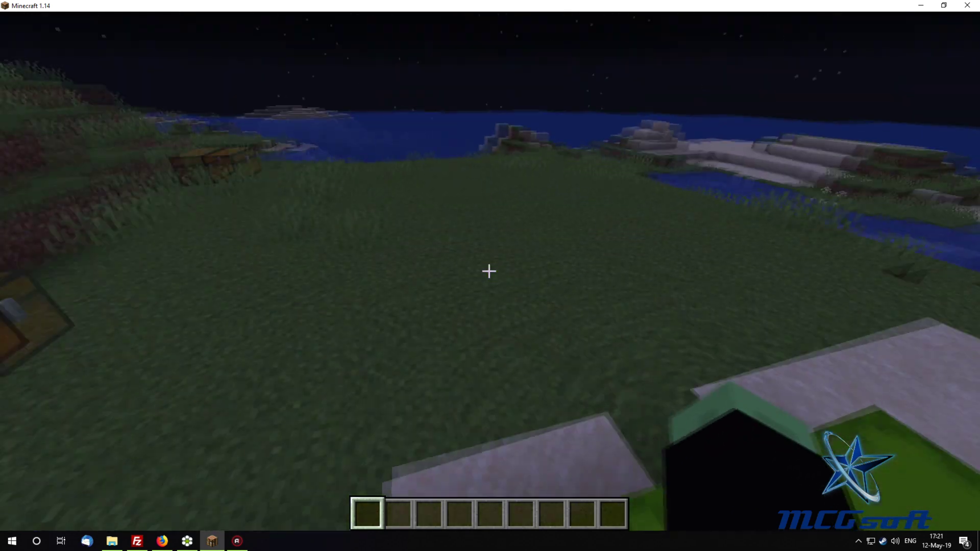